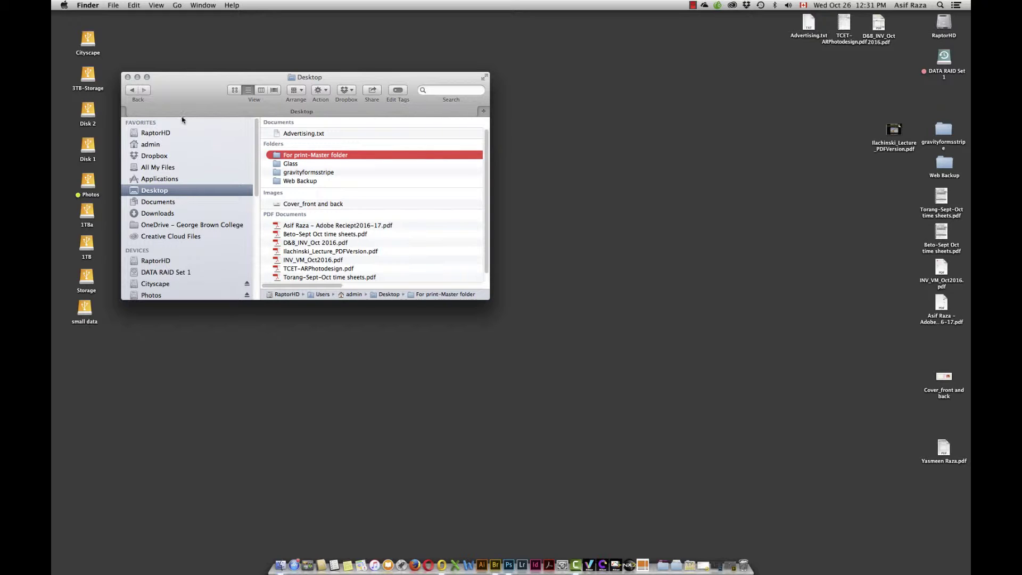
Step: Close the Desktop window, move the For print-Master folder on the desktop, and open it
click(128, 77)
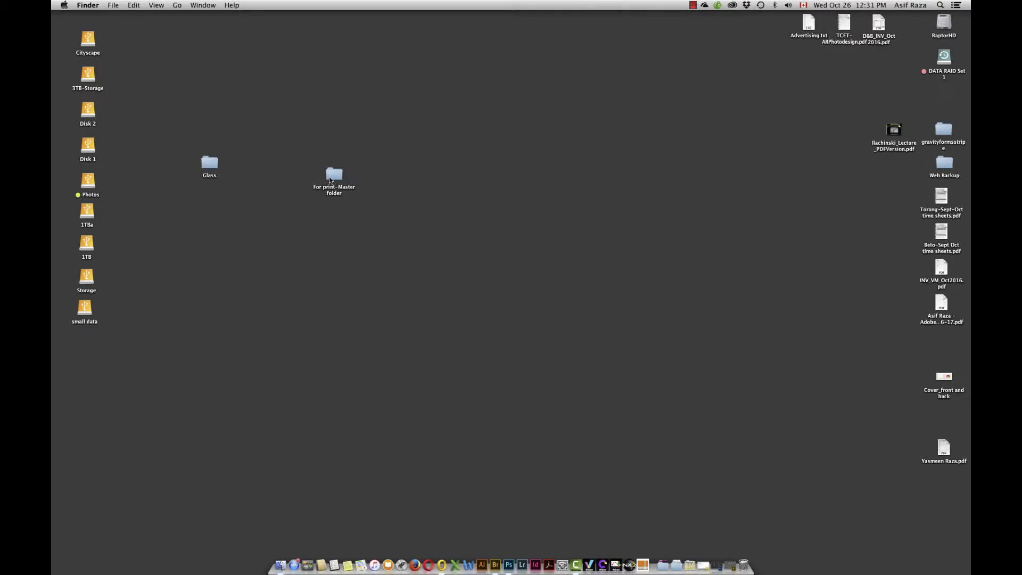
drag(334, 174, 363, 126)
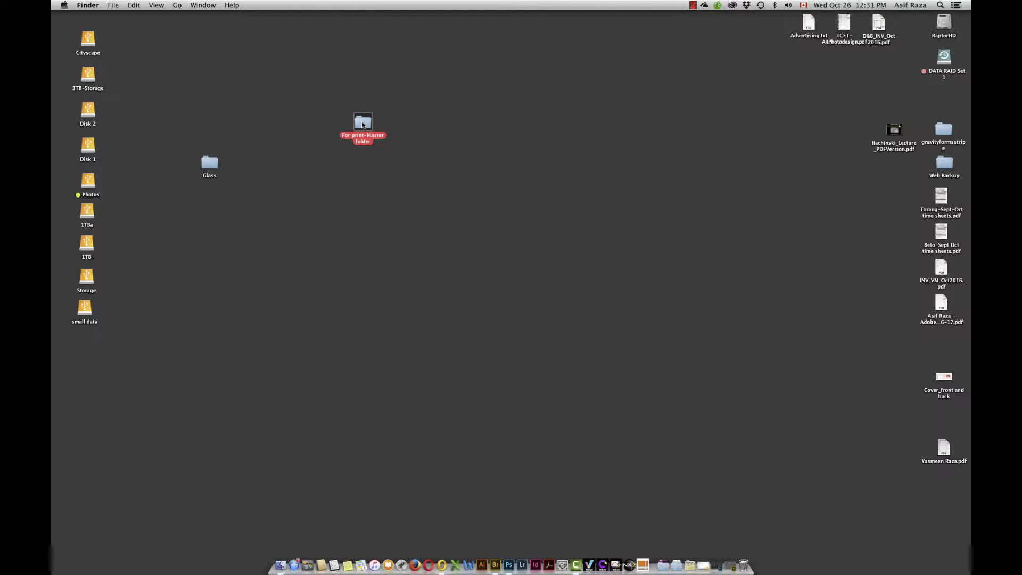
double_click(363, 125)
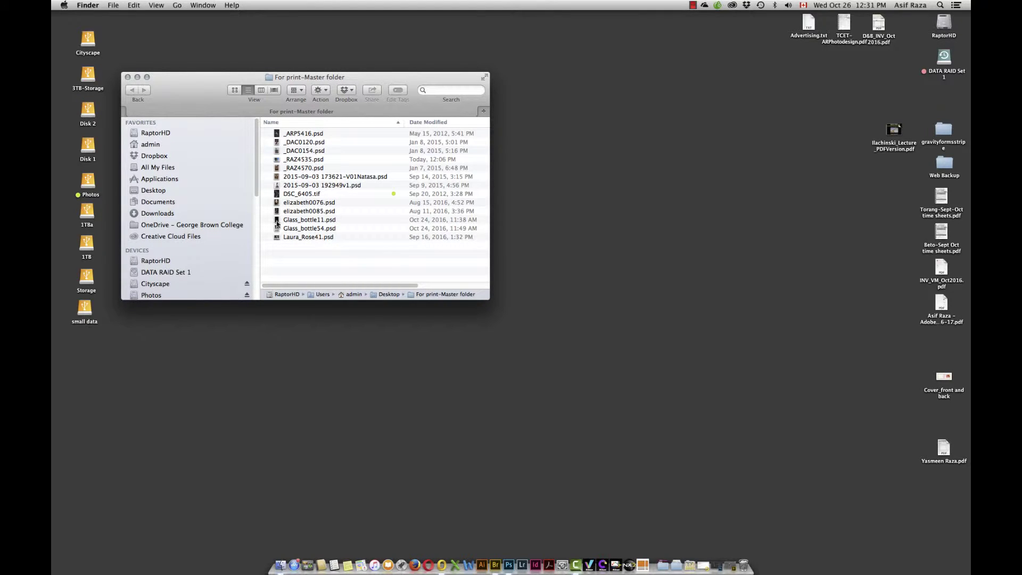
Step: Close the folder window, review its photos in Bridge, then switch to Photoshop
click(128, 77)
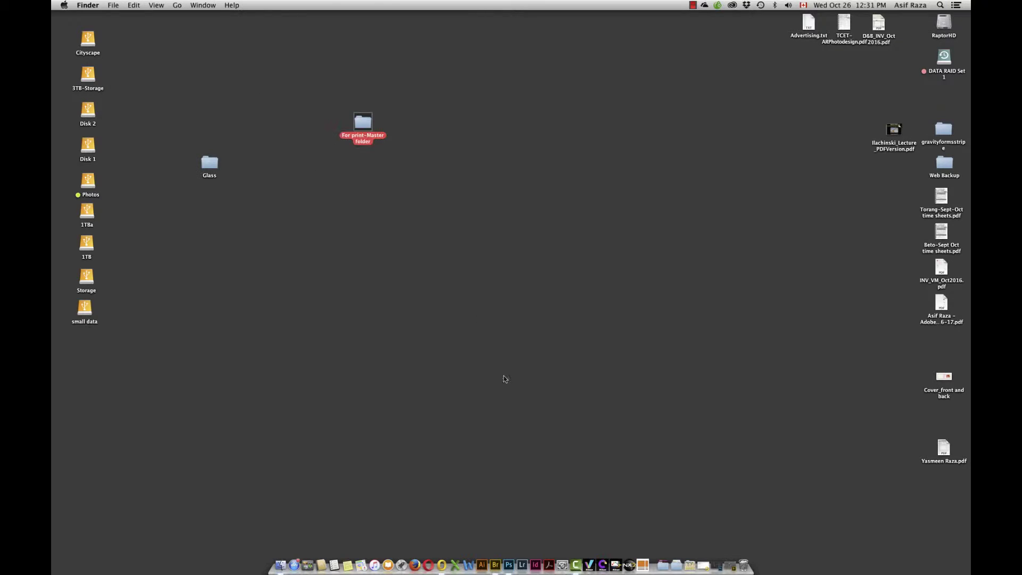
click(494, 563)
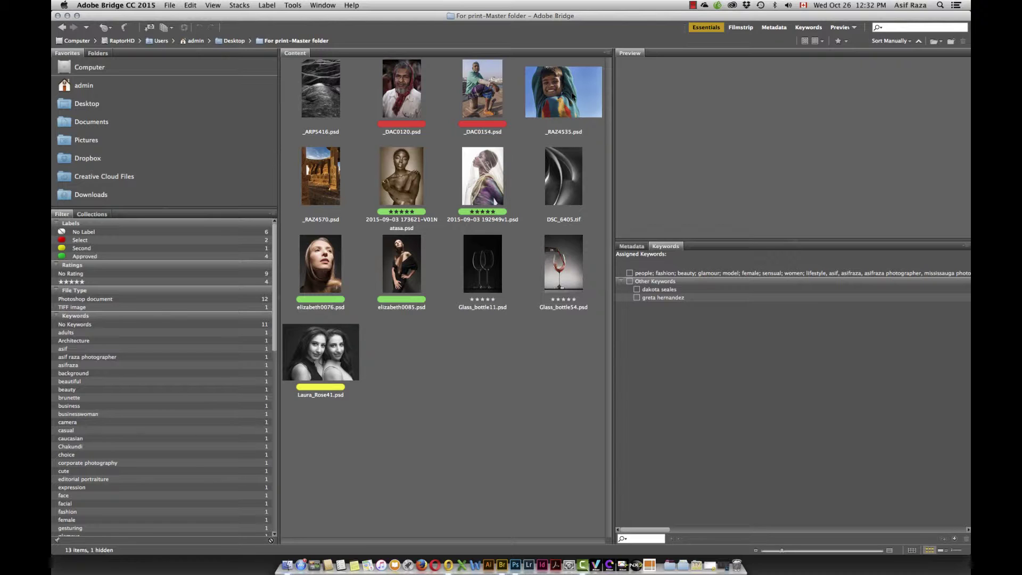
click(513, 565)
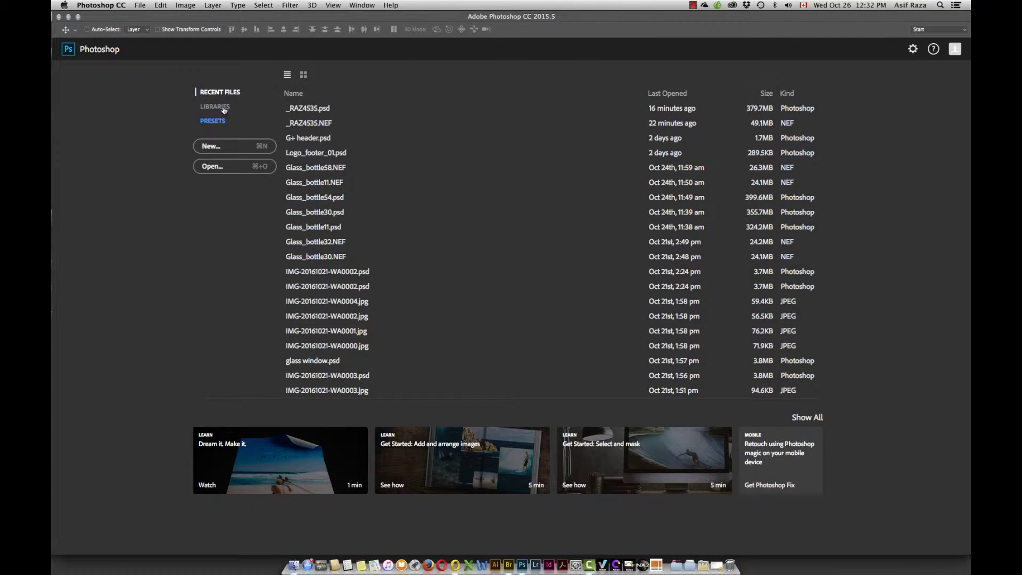
Step: Start a new document via File > New, keeping width and height in inches for 11 × 17
click(138, 5)
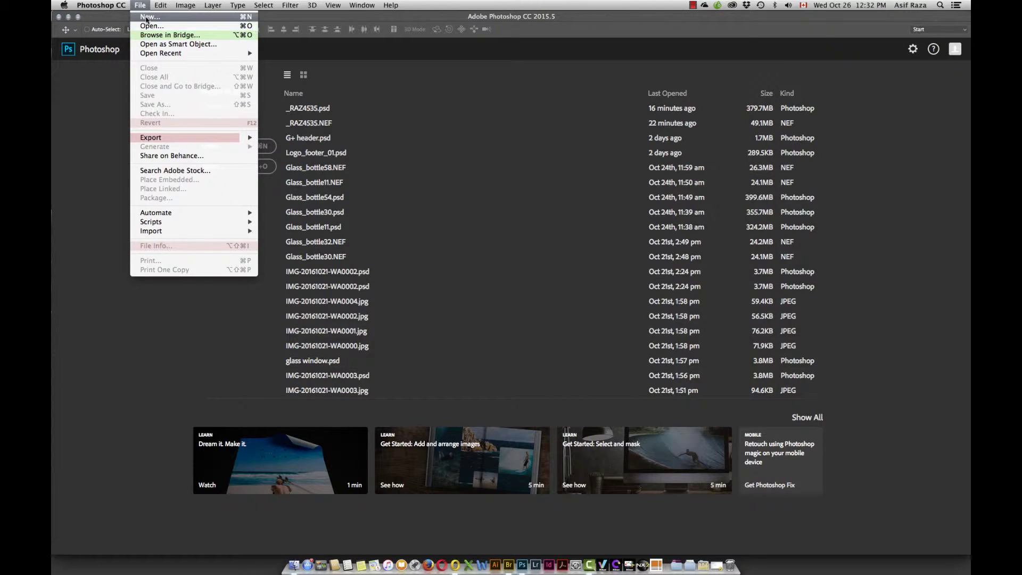
click(149, 16)
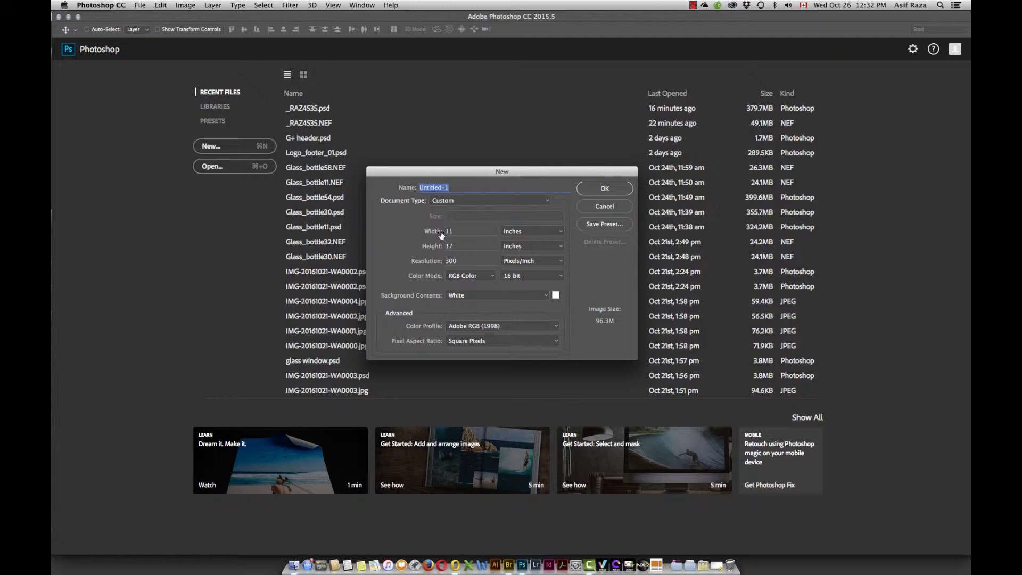
click(554, 233)
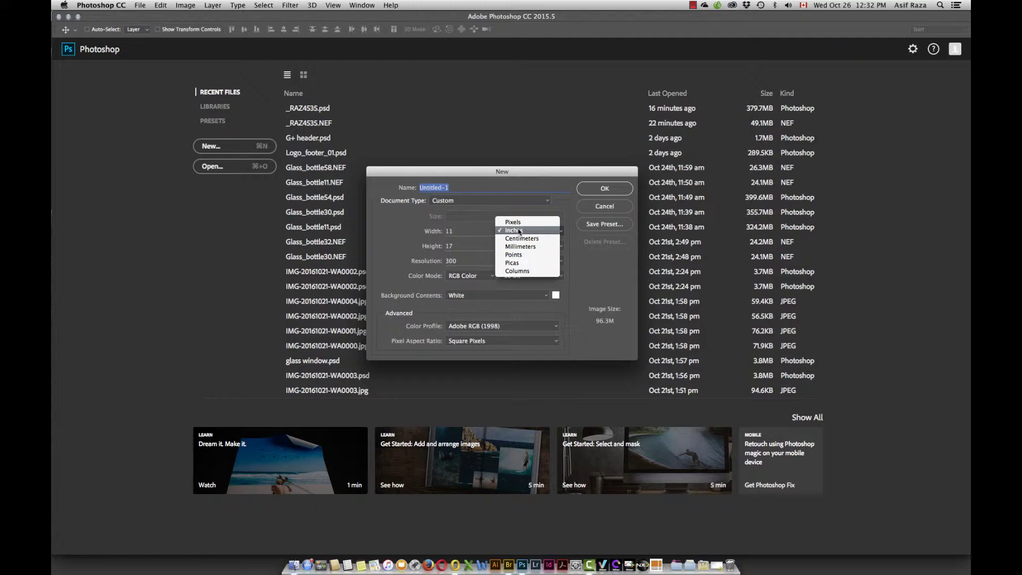
click(527, 214)
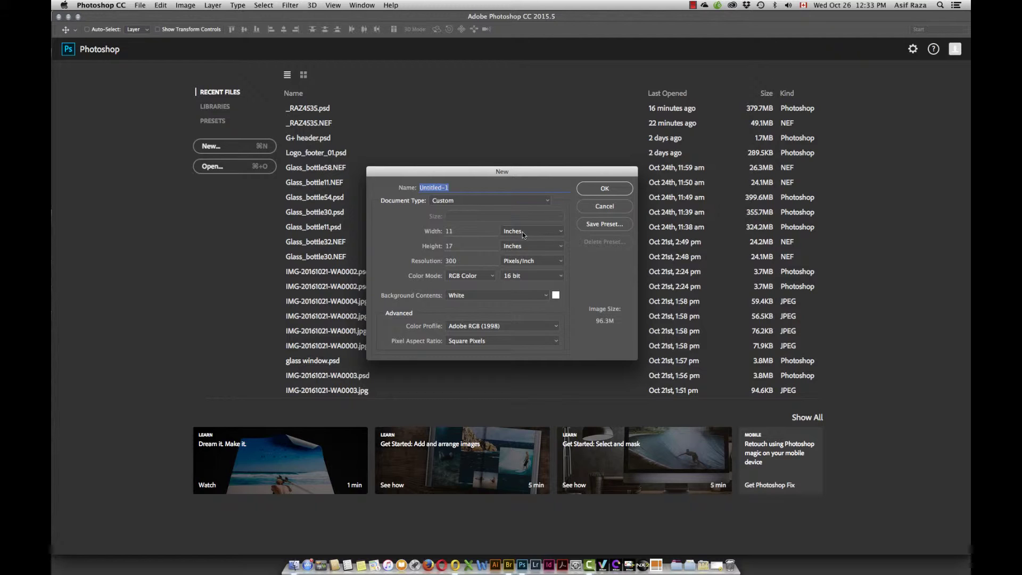
click(523, 235)
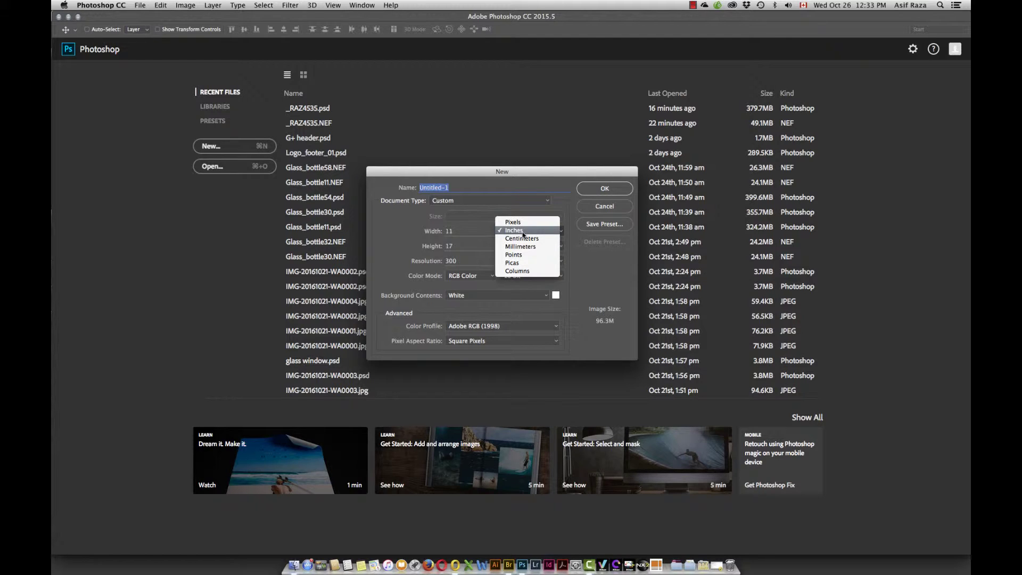
click(523, 232)
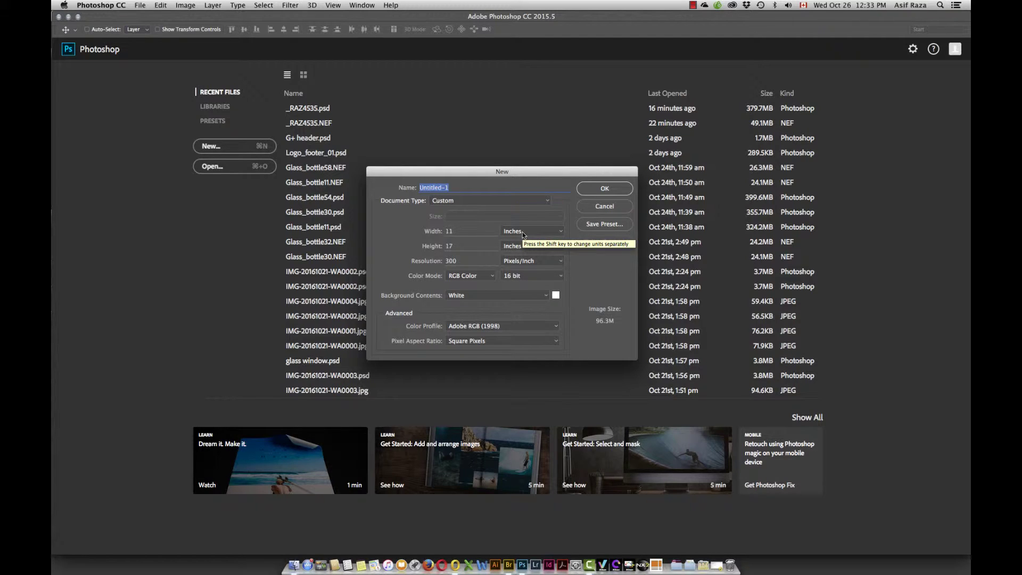
Step: Keep 300 Pixels/Inch and 16 bit depth, then create the 11 × 17 inch document
click(539, 261)
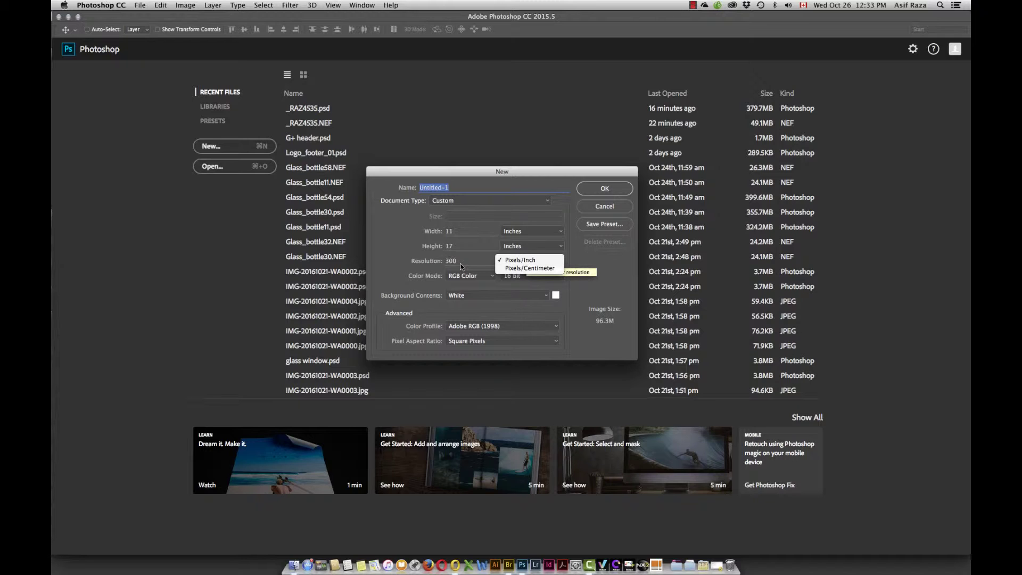
click(486, 215)
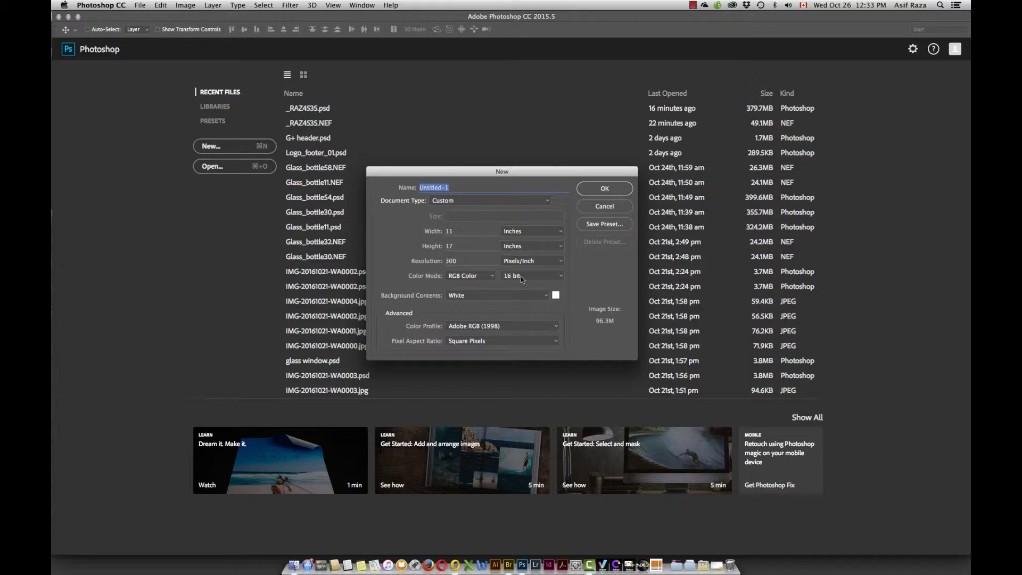
click(555, 276)
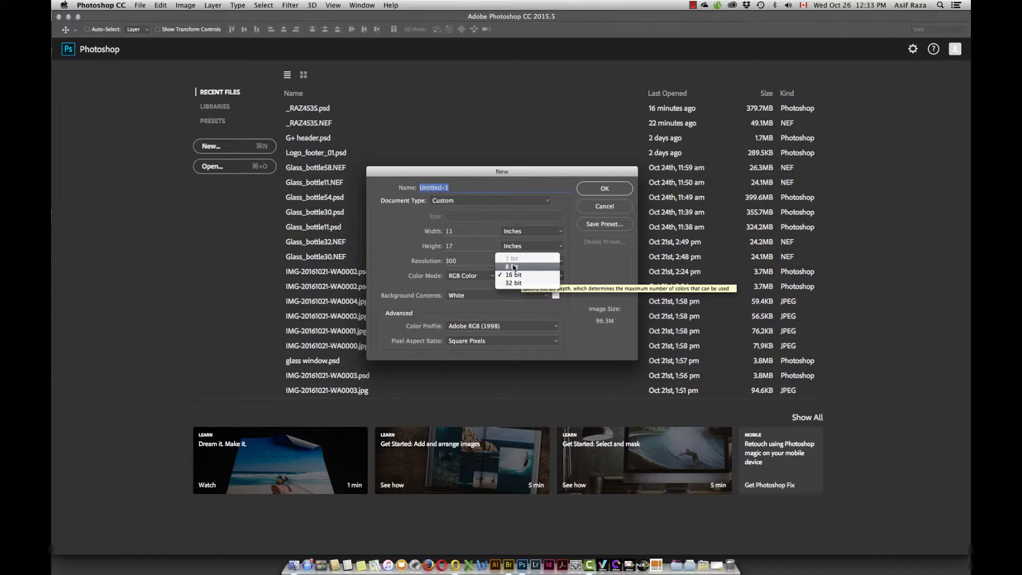
click(574, 267)
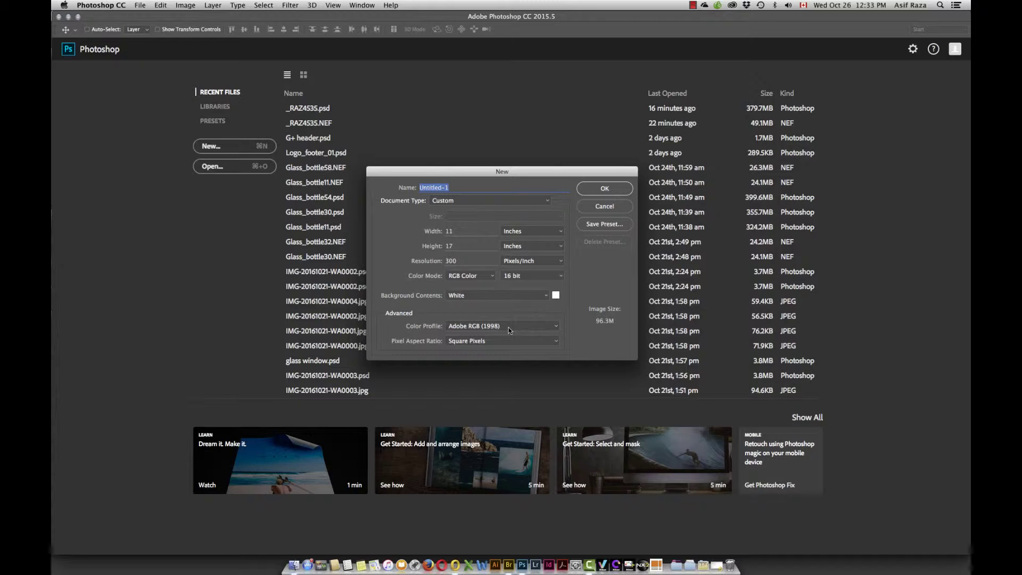
click(607, 189)
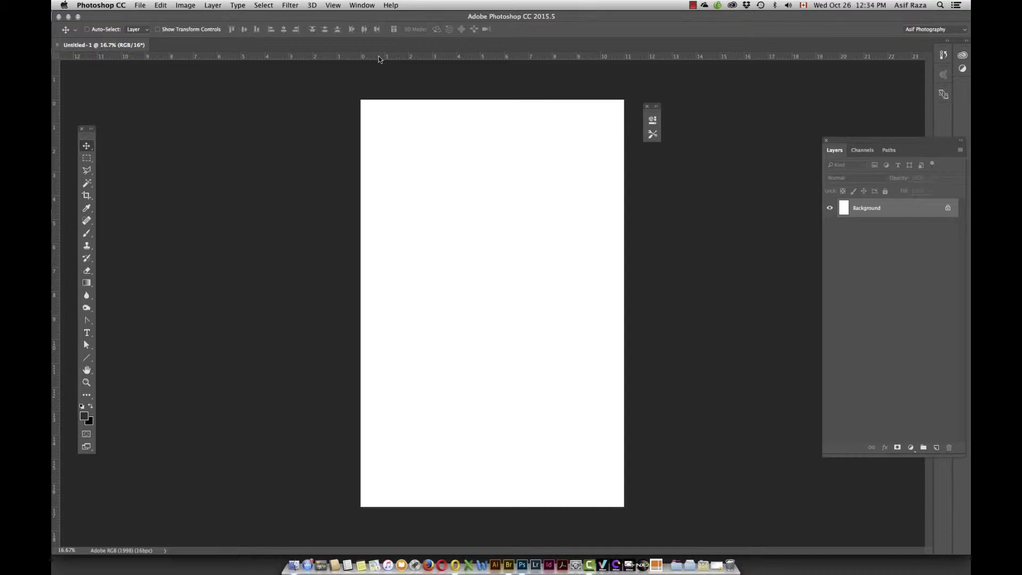
click(331, 6)
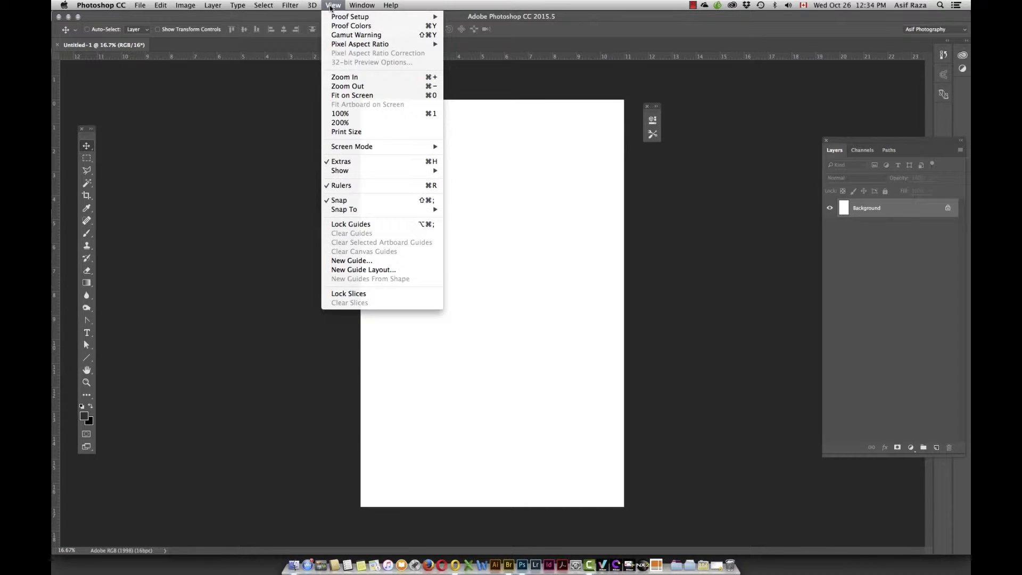
click(334, 186)
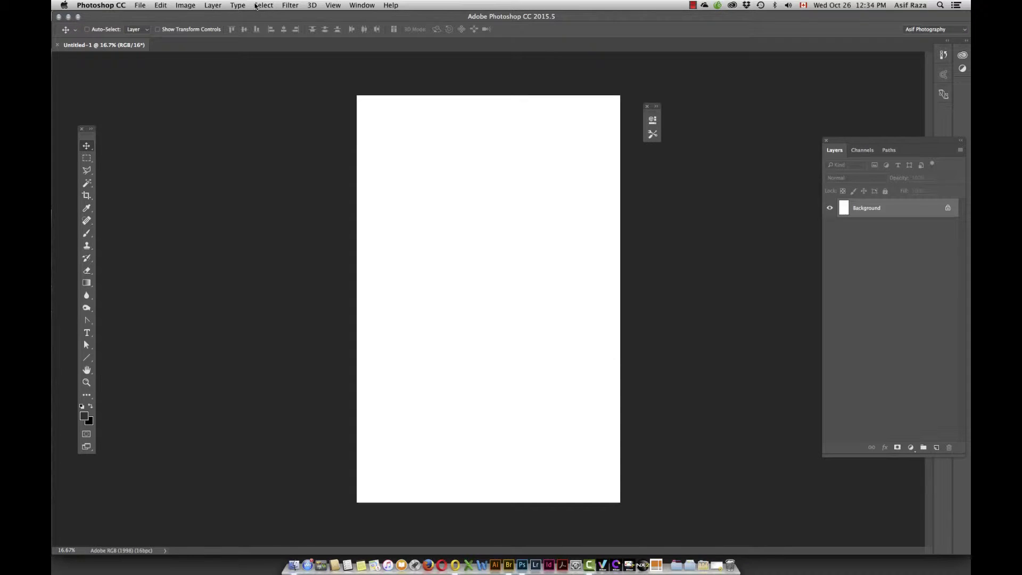
key(super+r)
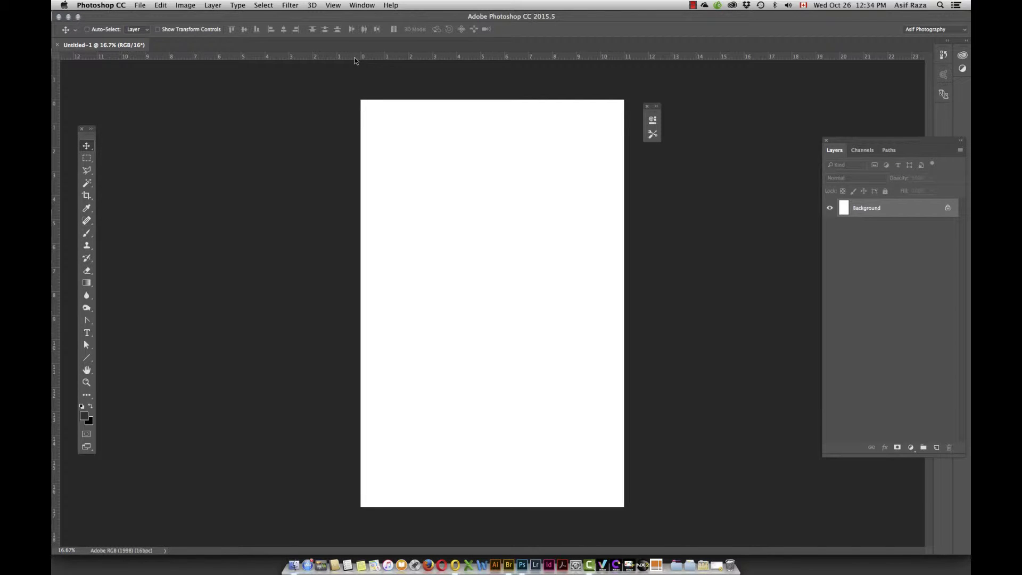
Step: Zoom in and add guides about 1 inch in from the top, left and right edges
key(super+plus)
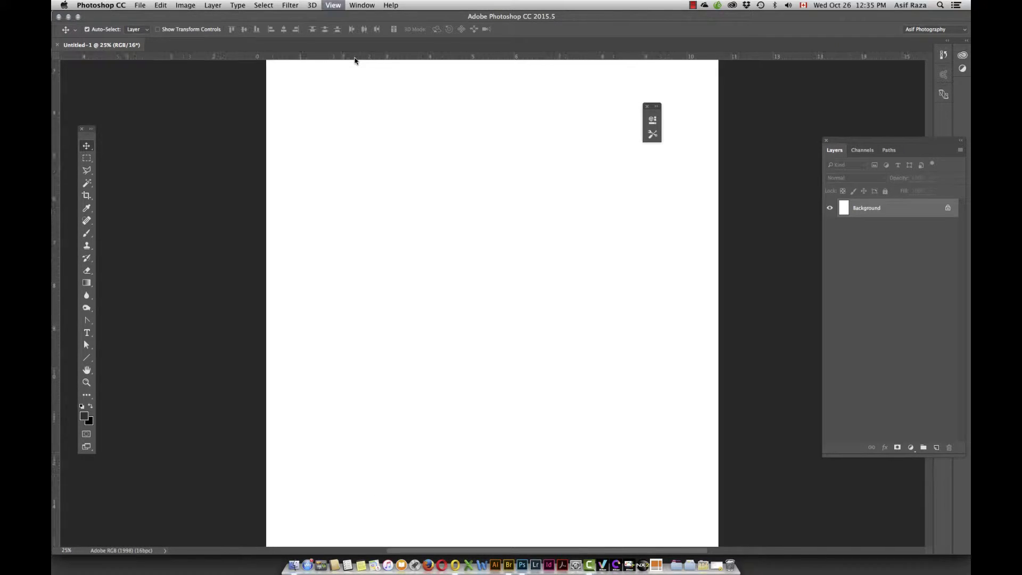
drag(357, 66, 382, 230)
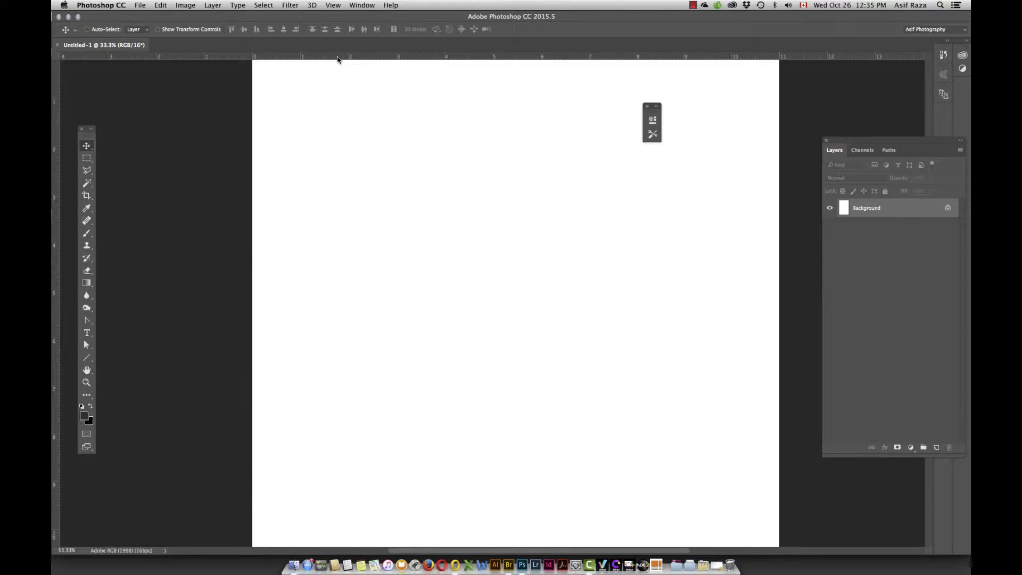
drag(337, 56, 336, 98)
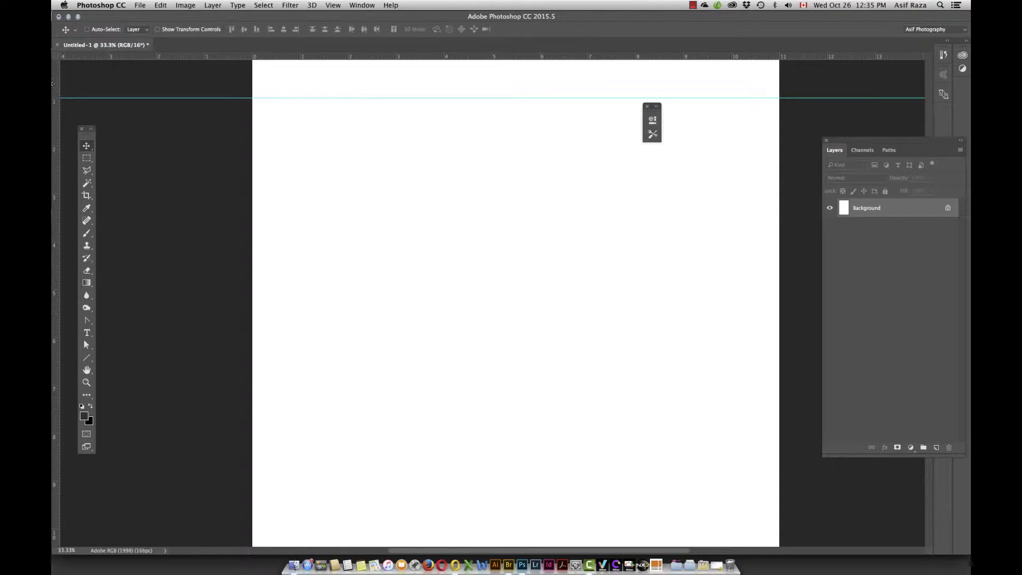
drag(56, 84, 302, 86)
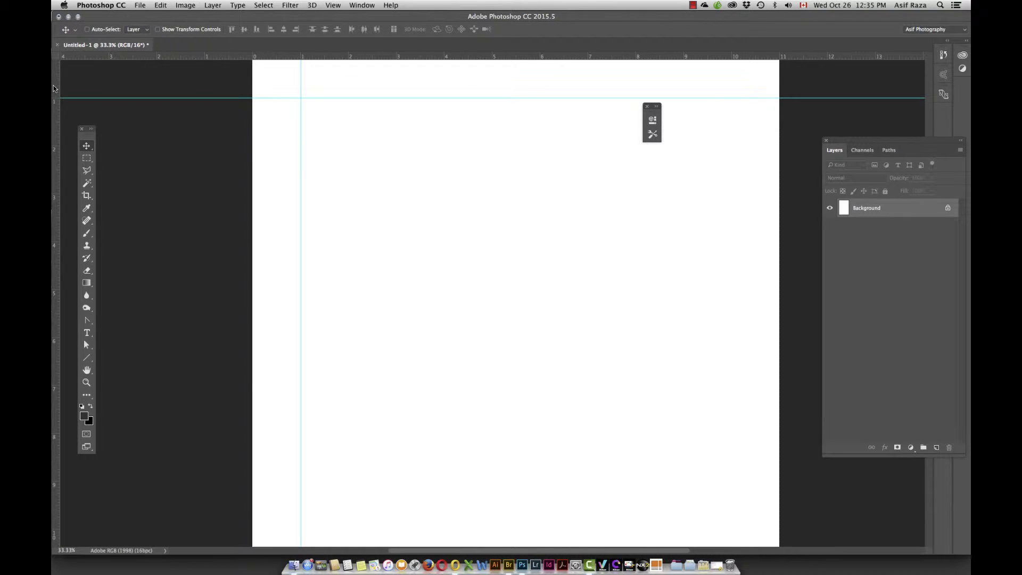
drag(56, 87, 732, 109)
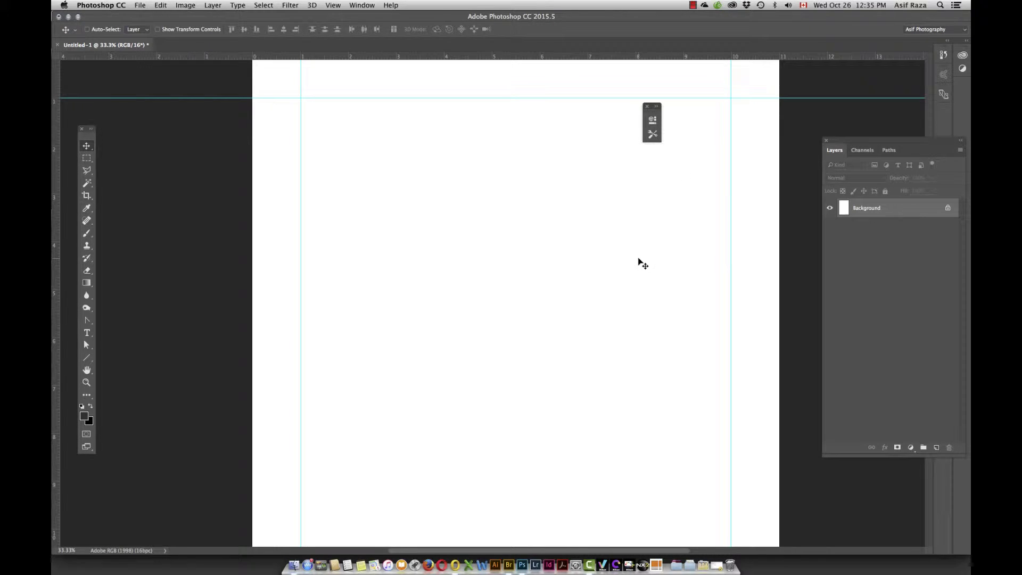
Step: Add the bottom margin guide about 1 inch up, then fit the page on screen
scroll(641, 262, down, 5)
scroll(641, 262, down, 8)
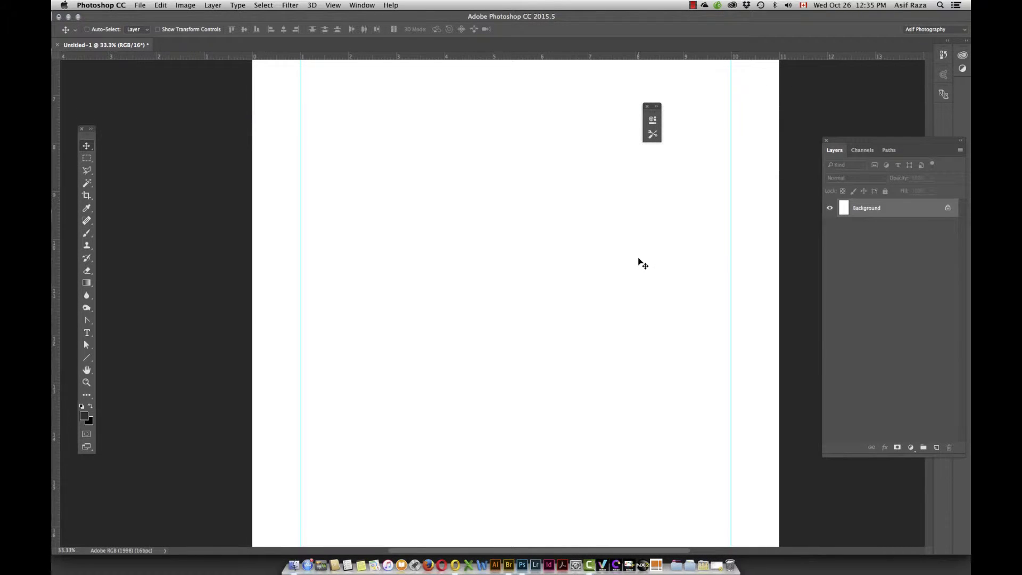
scroll(641, 263, down, 2)
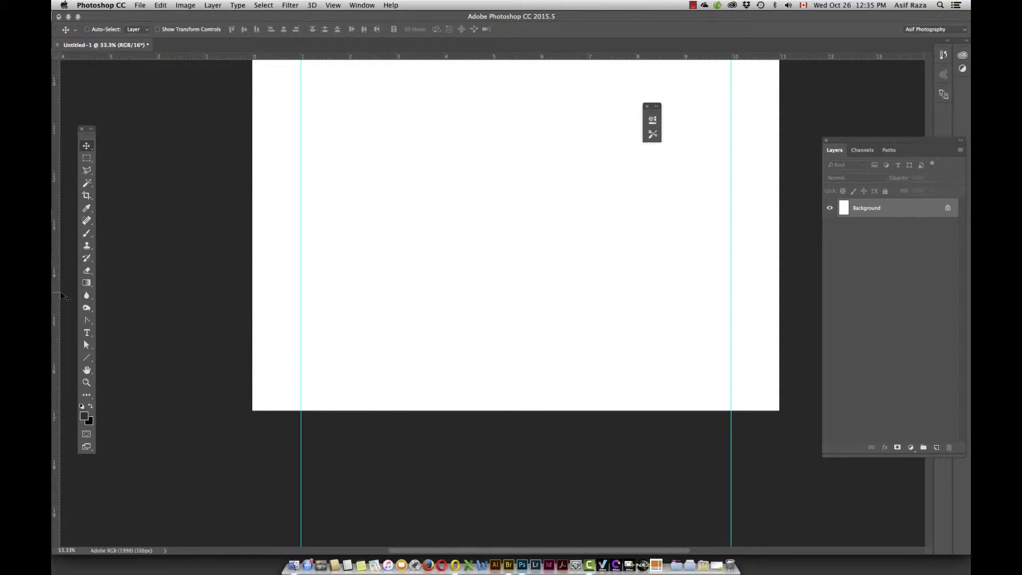
drag(318, 58, 317, 291)
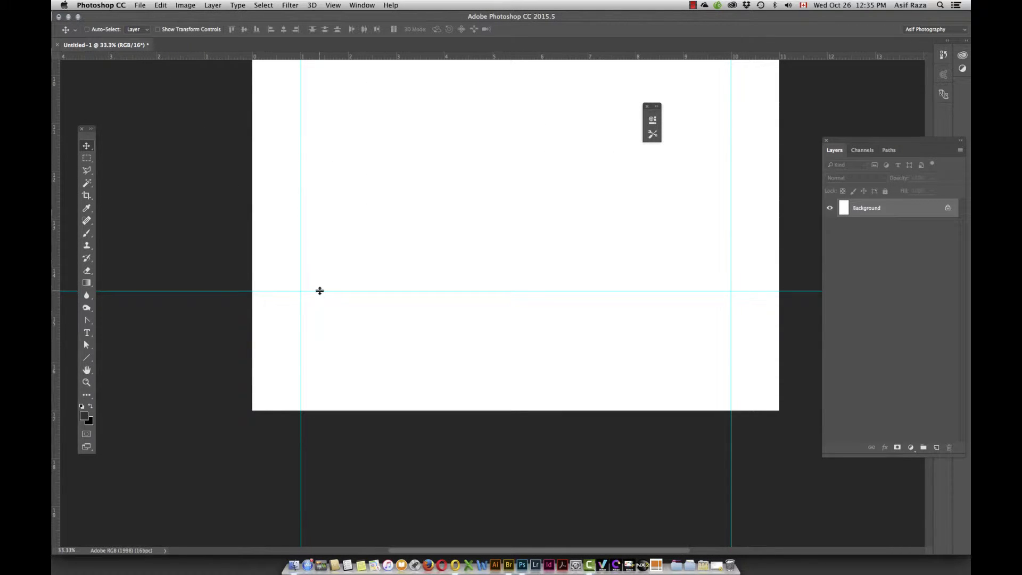
key(super+0)
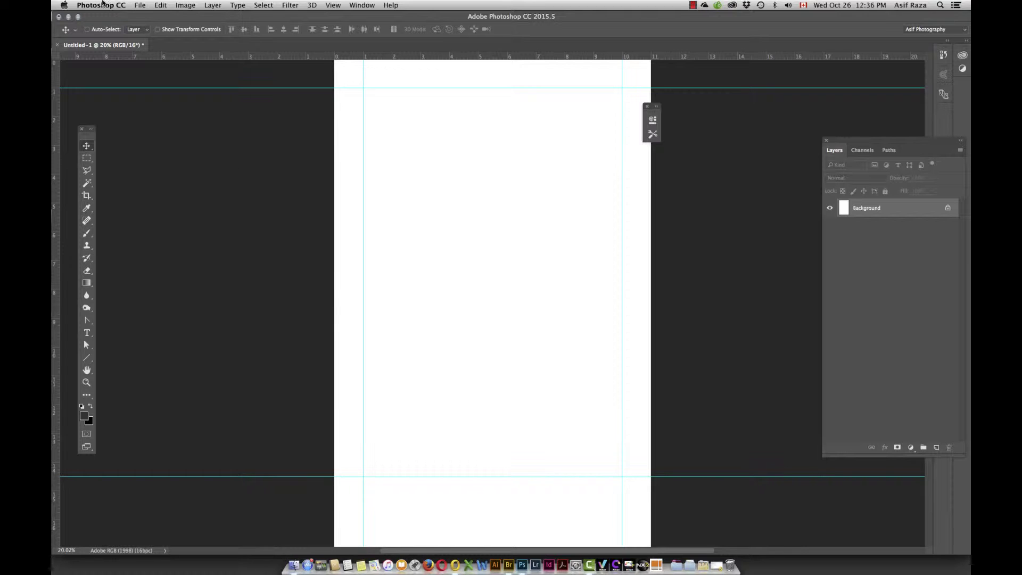
Step: Place _ARP5416.psd from For print-Master as a linked layer and commit it at 81.85%
click(140, 5)
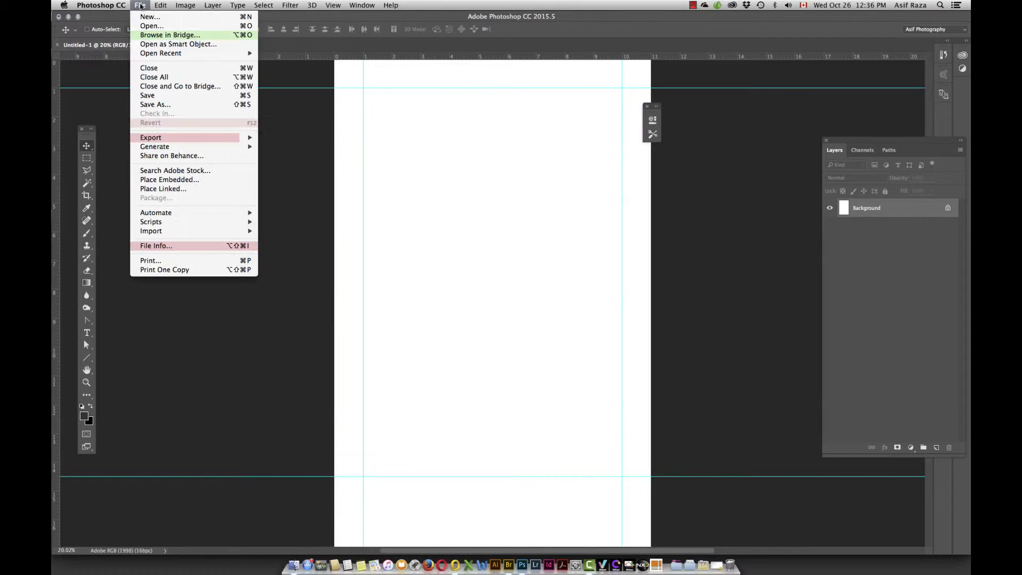
click(174, 190)
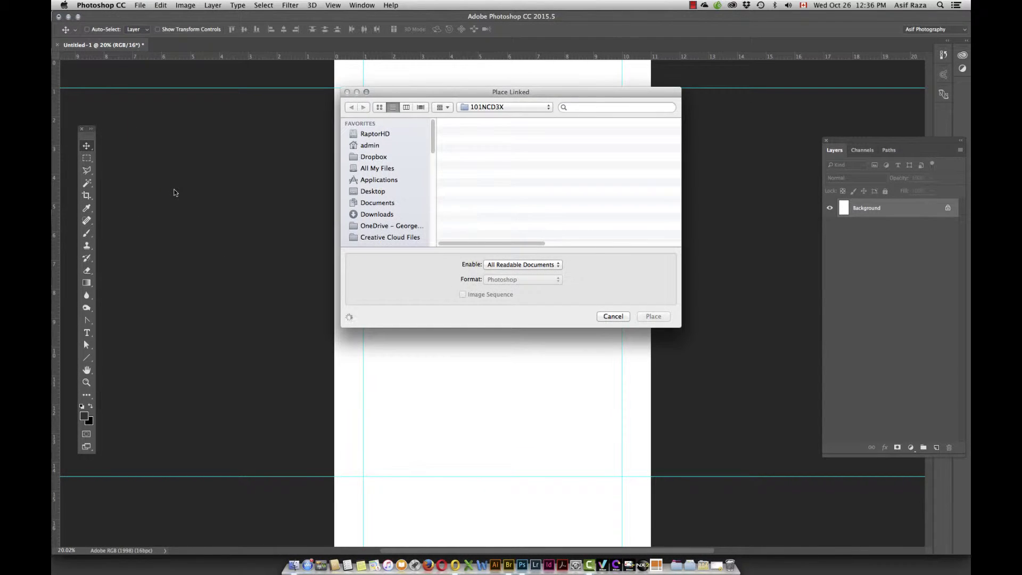
click(368, 193)
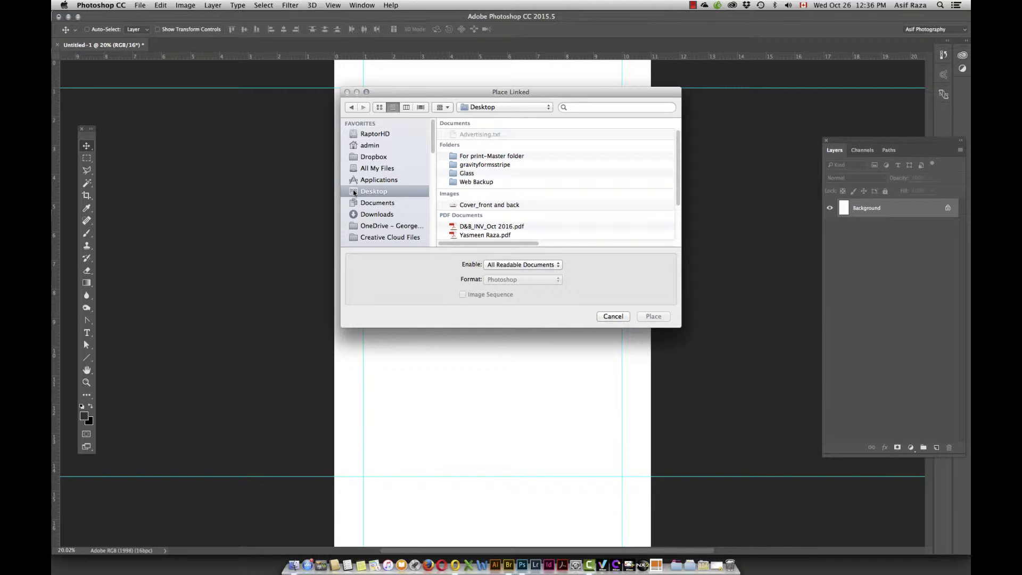
double_click(454, 159)
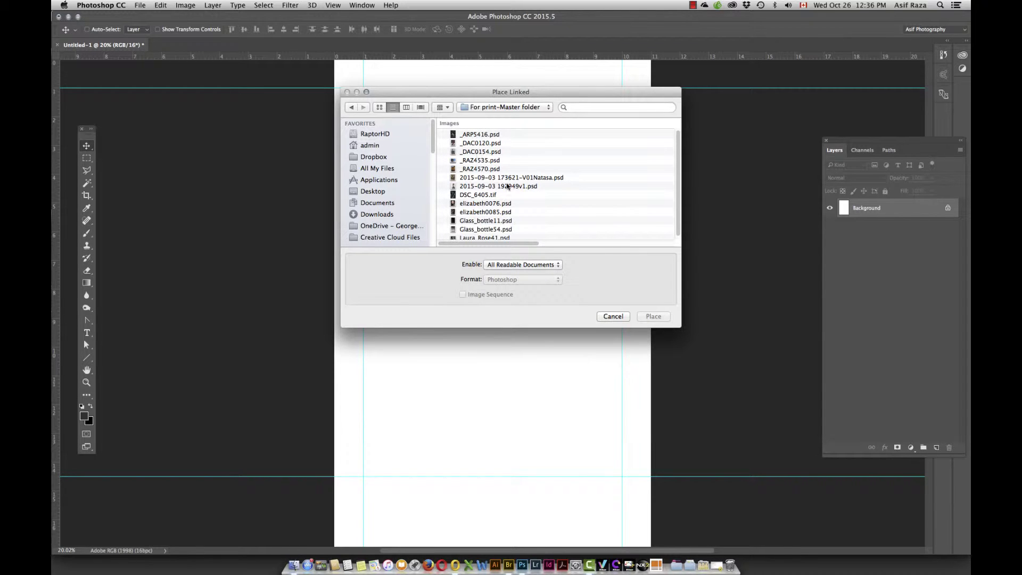
scroll(496, 233, down, 1)
scroll(496, 233, up, 1)
click(463, 137)
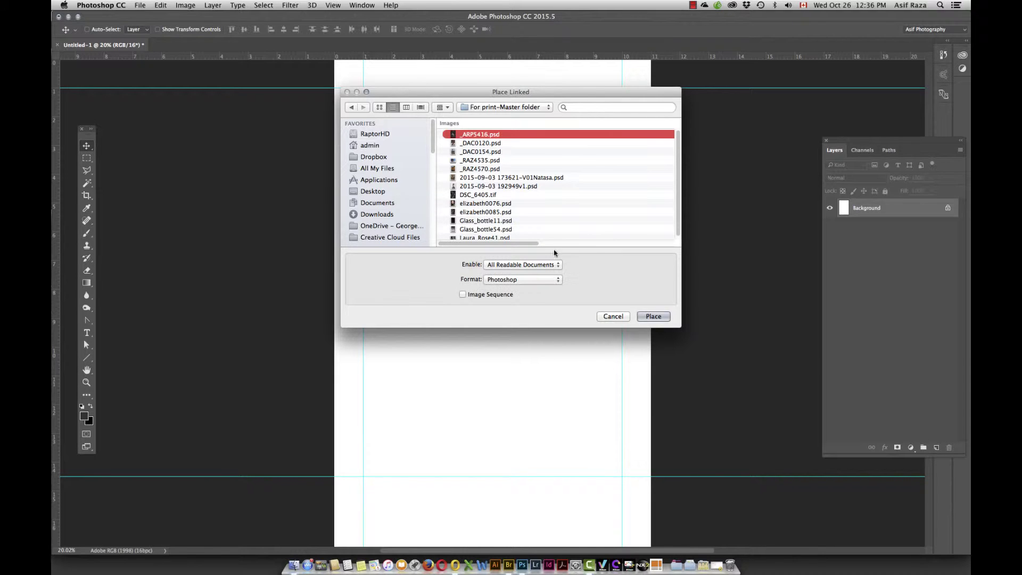
click(654, 318)
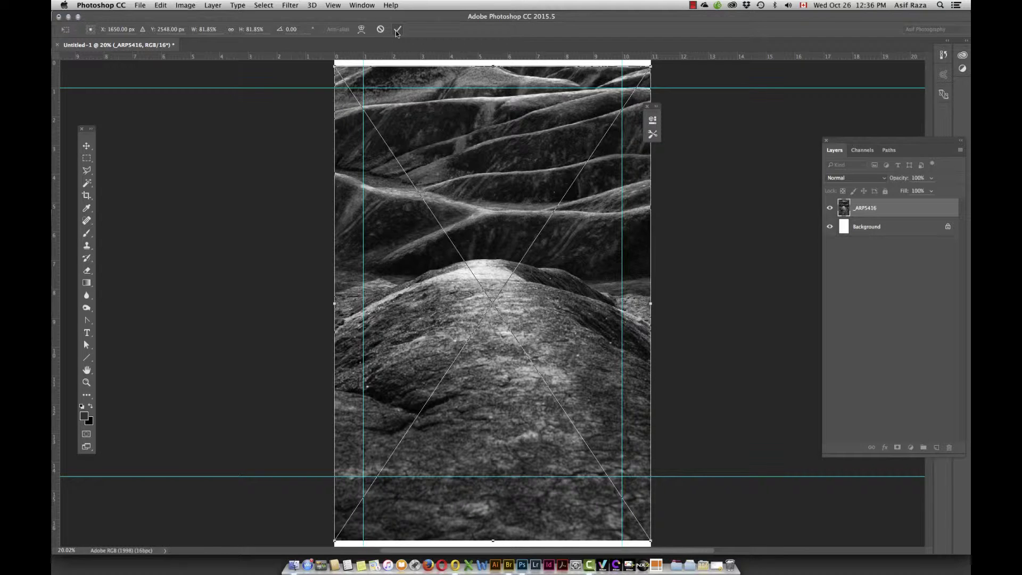
click(397, 31)
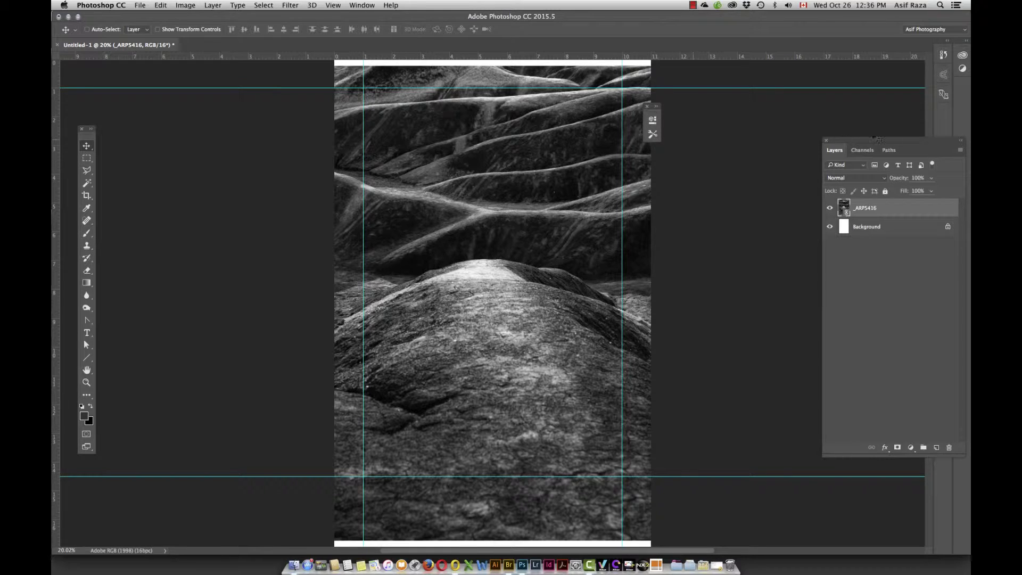
drag(937, 140, 863, 103)
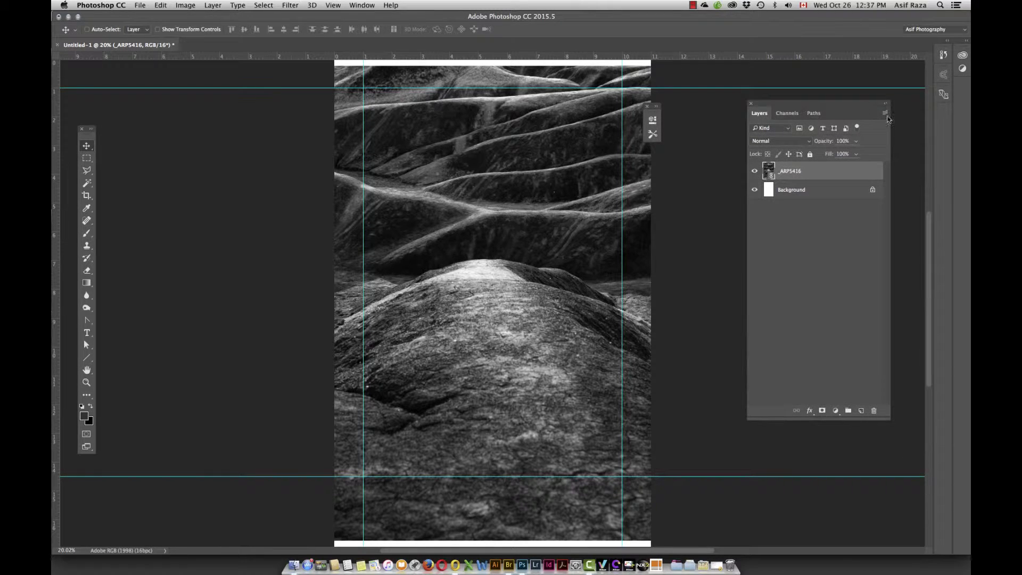
Step: Set the Layers panel to show the largest thumbnail size
click(884, 113)
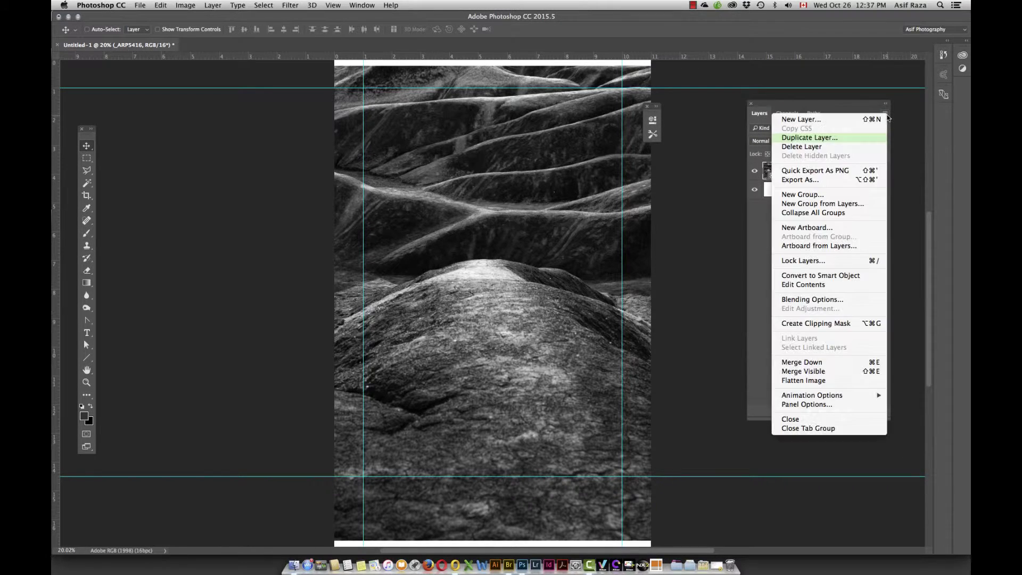
click(826, 404)
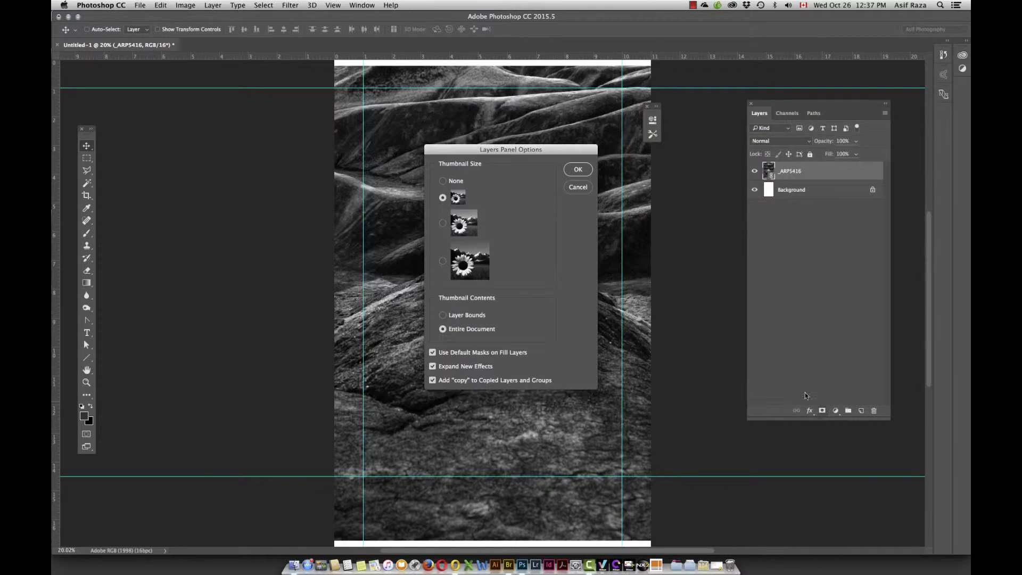
click(443, 261)
click(578, 170)
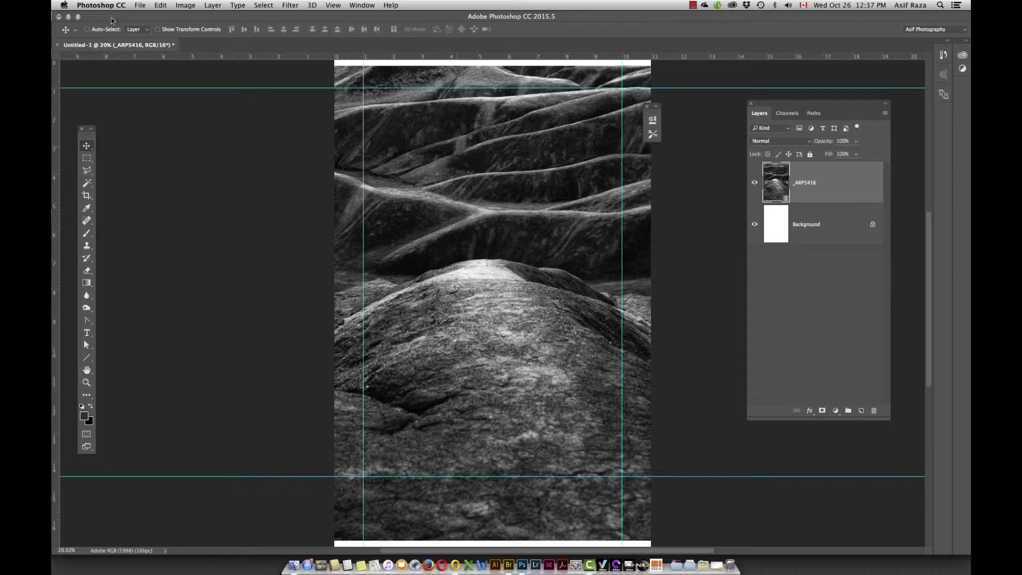
Step: Dismiss the File menu and switch to Adobe Bridge
click(140, 5)
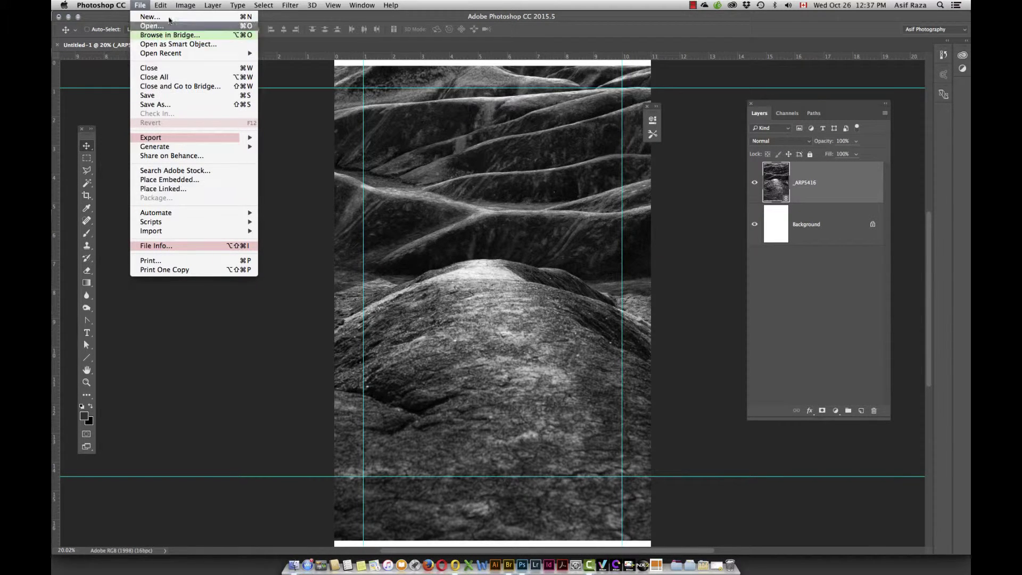
key(Escape)
key(super+Tab)
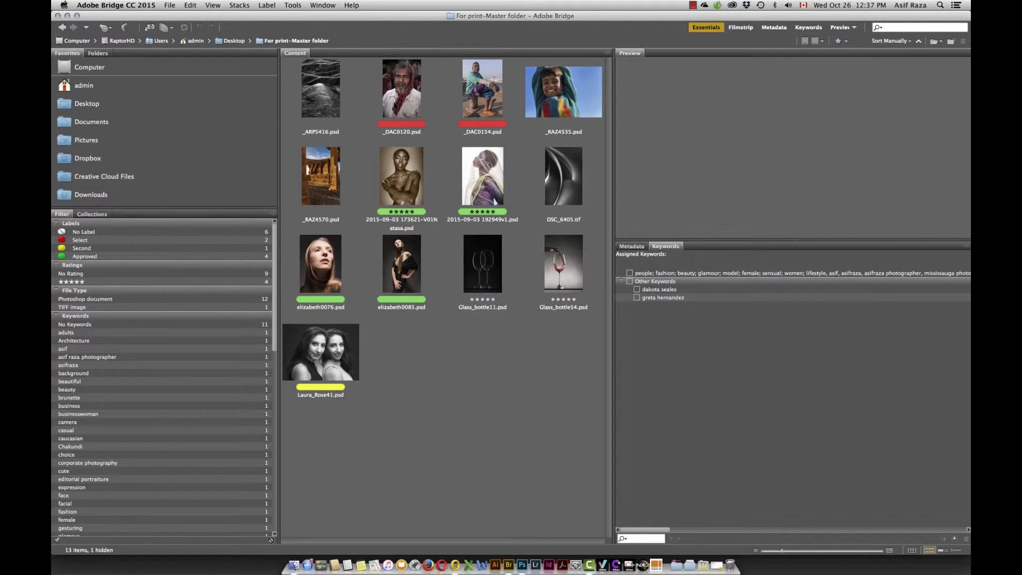
Step: From Bridge, place _DAC0120.psd into the Photoshop print document with Place > In Photoshop
click(401, 90)
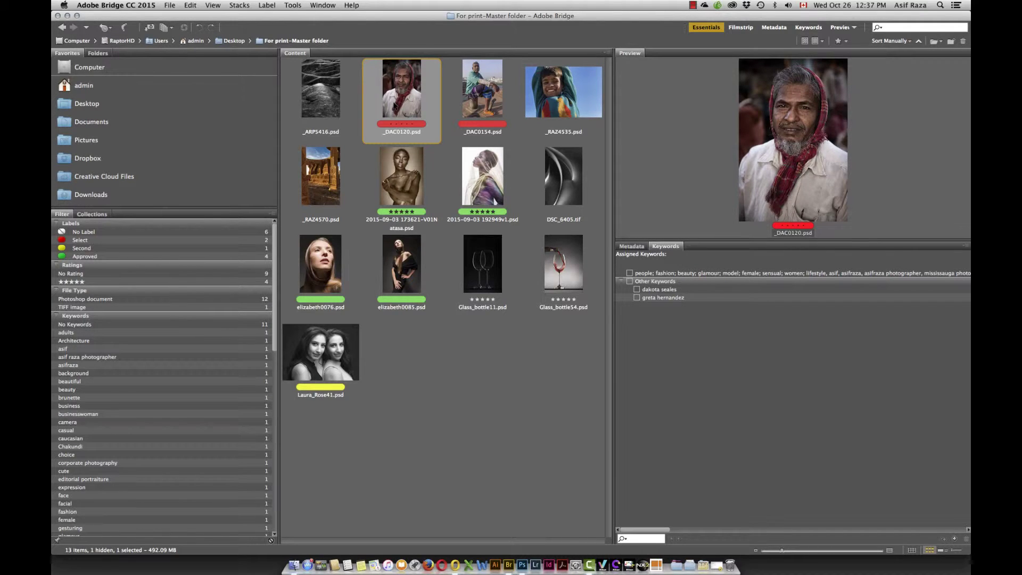
right_click(394, 105)
mouse_move(431, 206)
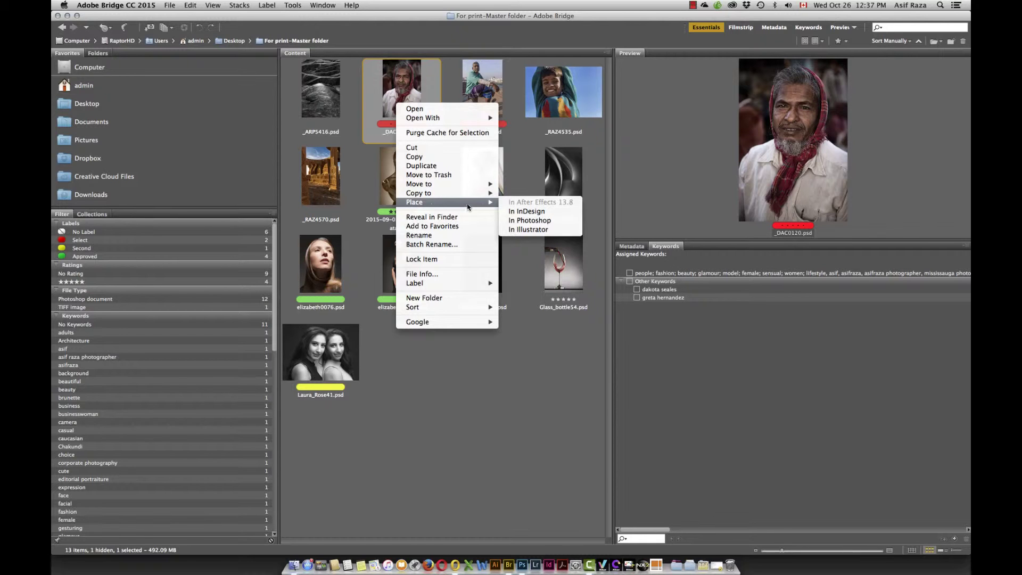
click(530, 220)
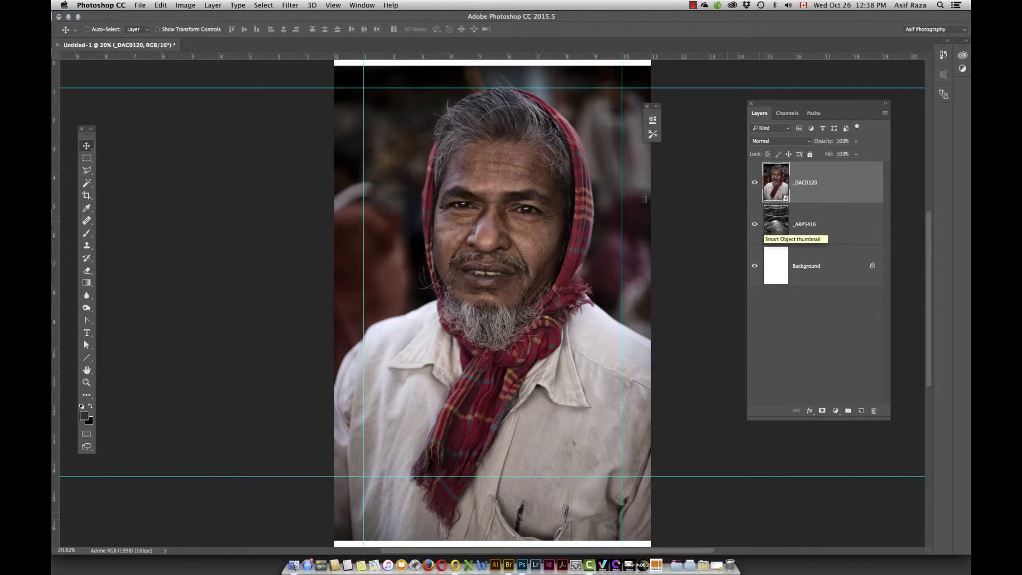
Step: From Bridge, place _DAC0154.psd into the print document and commit it
key(super+Tab)
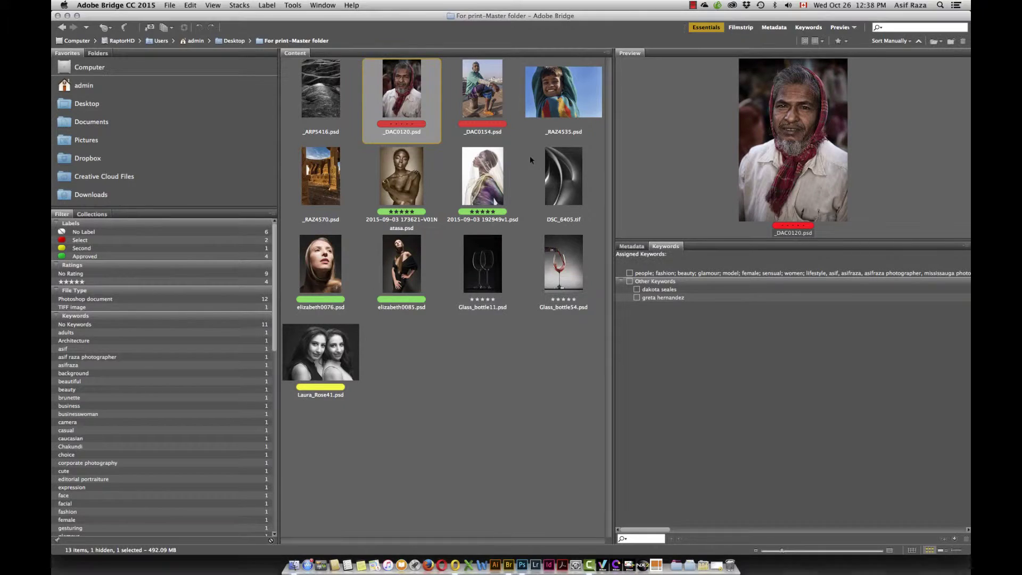
click(487, 94)
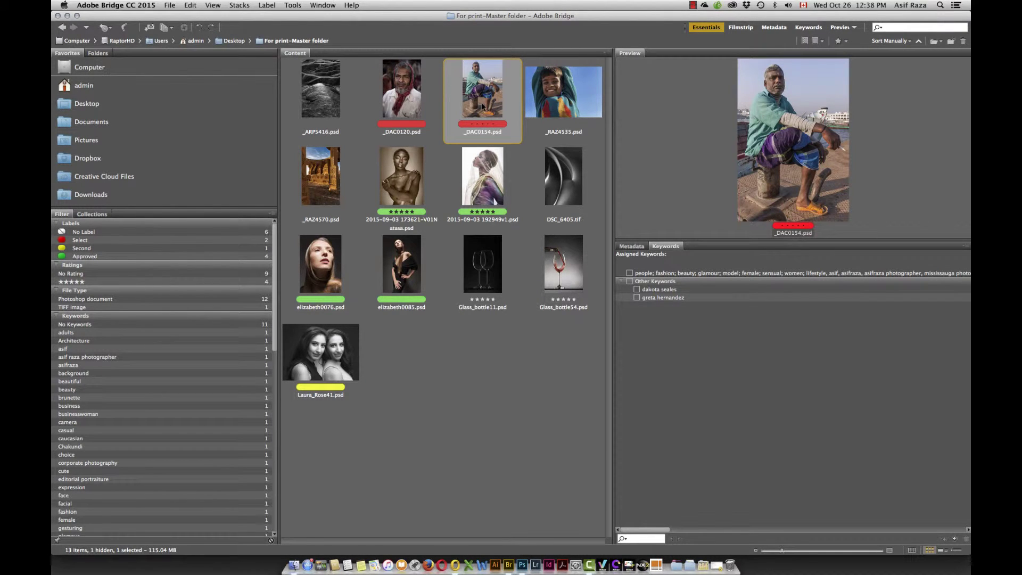
right_click(482, 105)
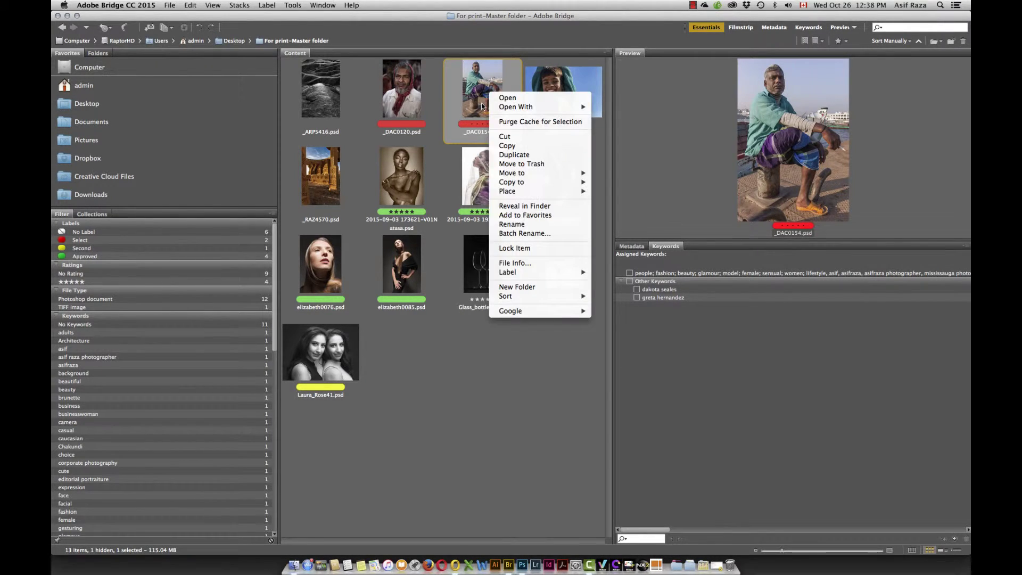
mouse_move(516, 192)
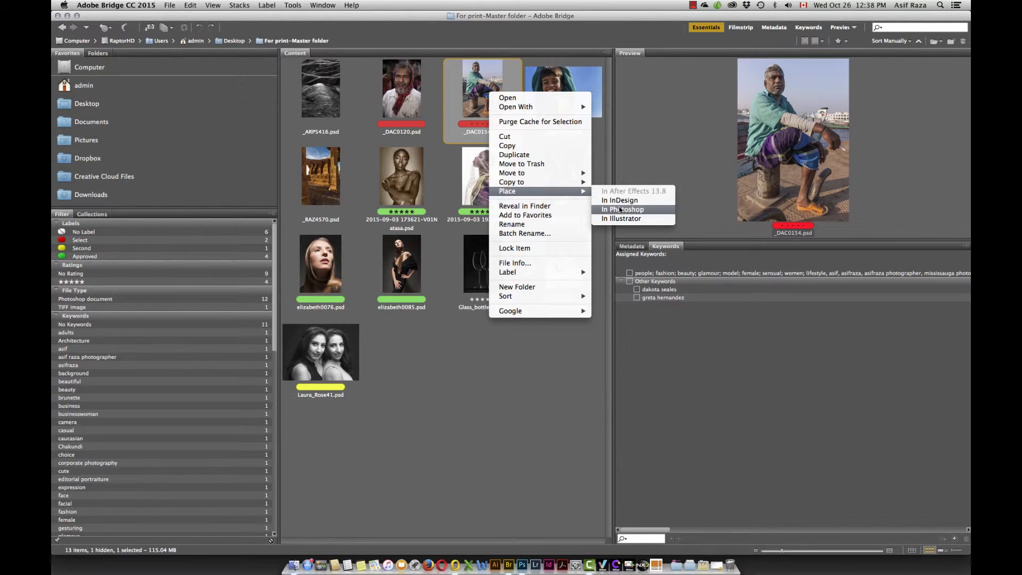
click(620, 211)
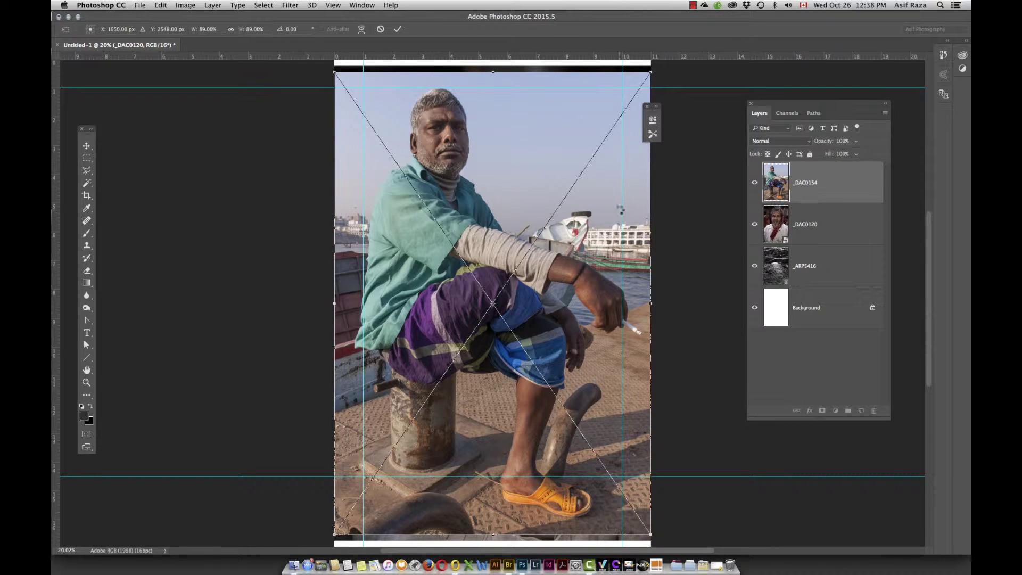
key(Return)
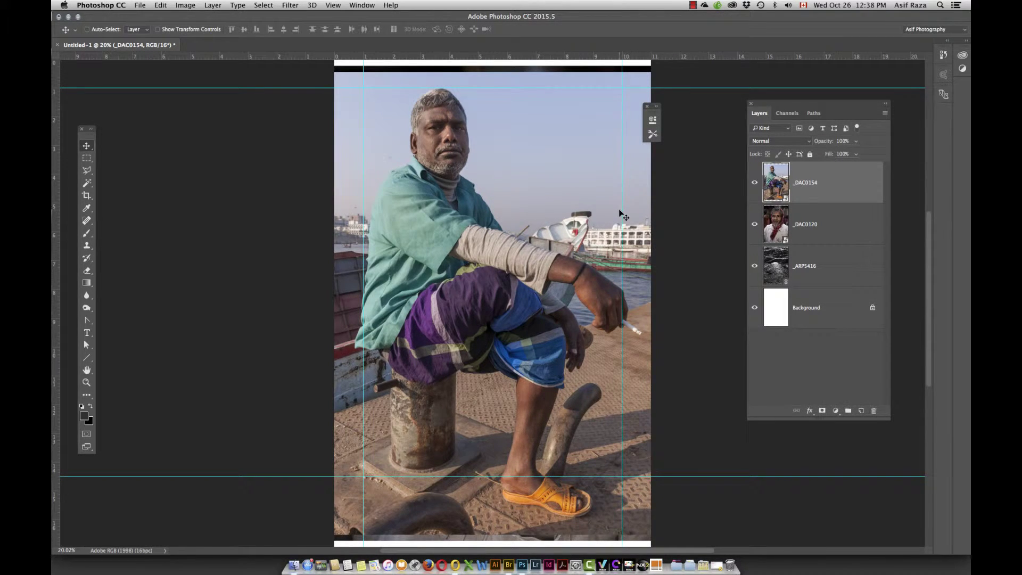
Step: From Bridge, place _RAZ4535.psd into the print document on top and commit it
key(super+Tab)
click(556, 85)
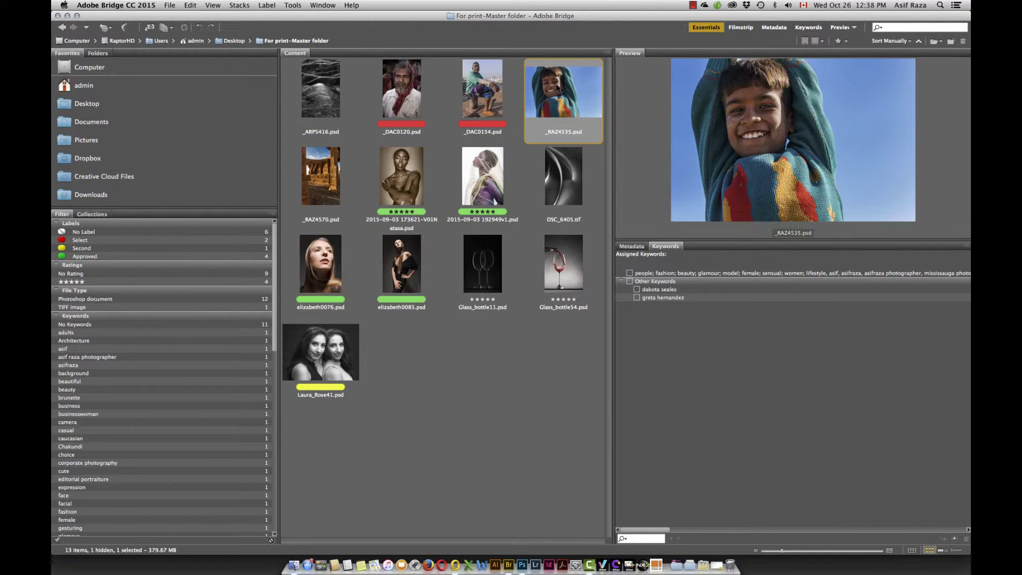
right_click(558, 85)
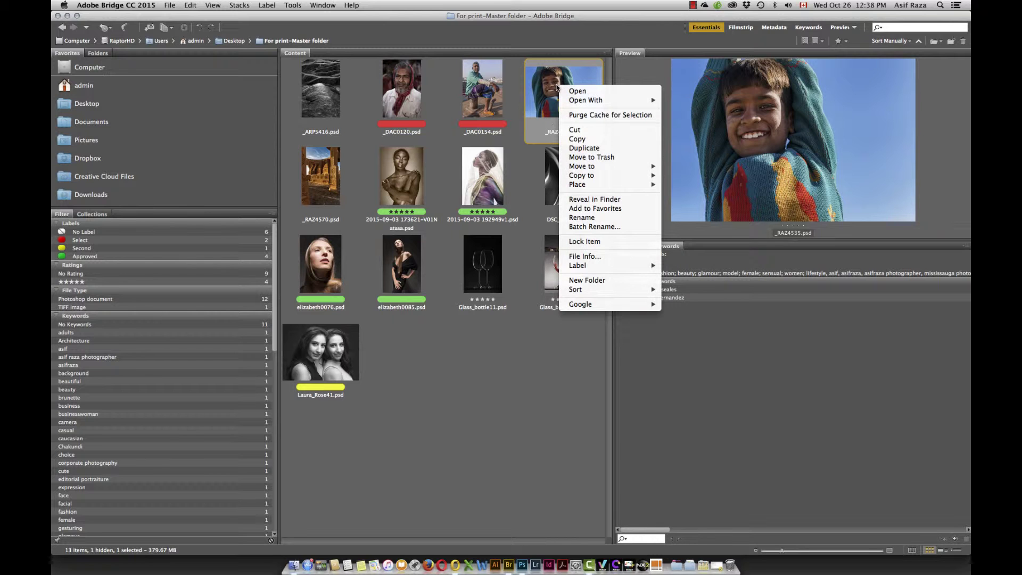
mouse_move(591, 186)
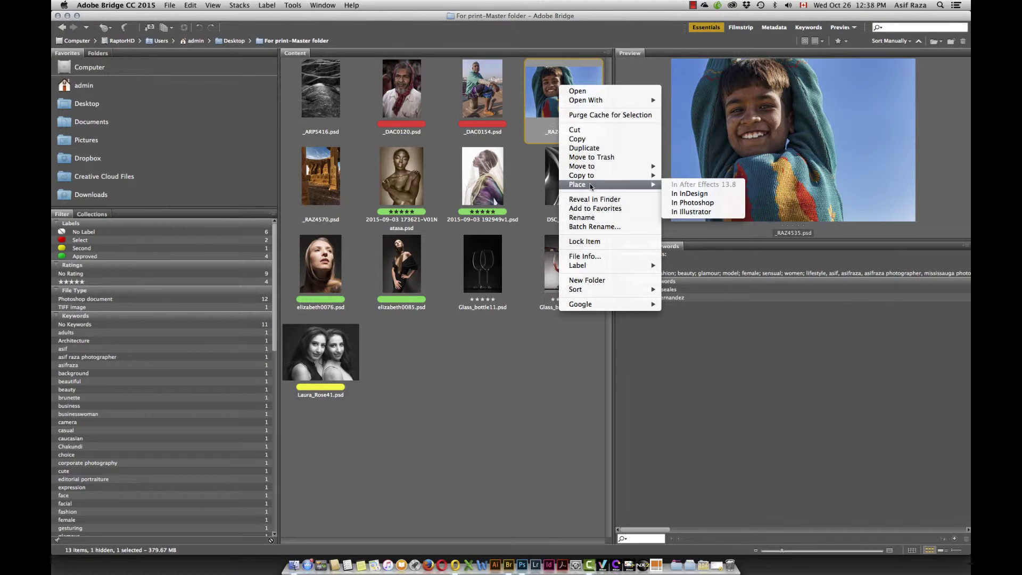
click(718, 205)
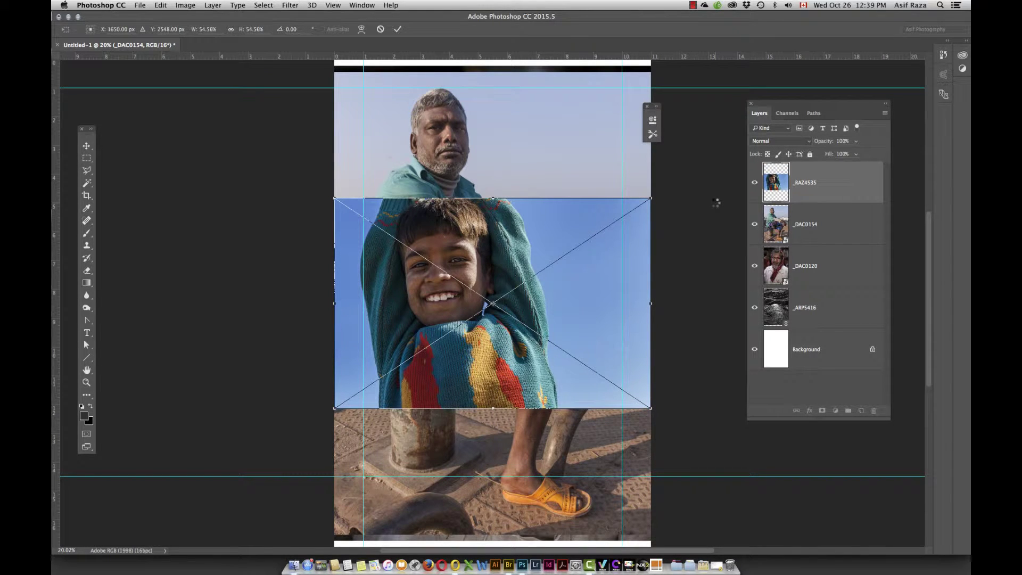
key(Return)
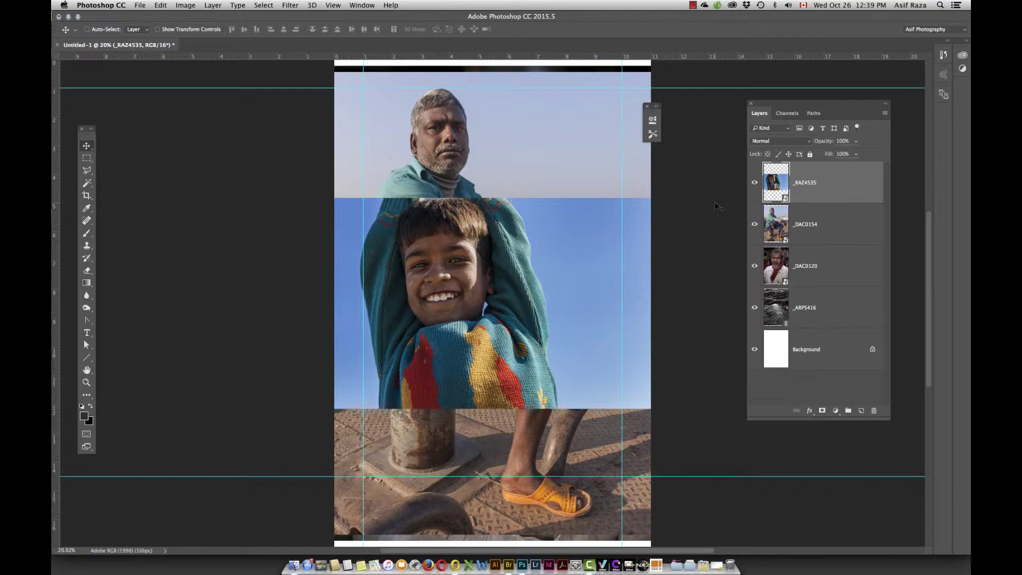
Step: From Bridge, place _RAZ4570.psd into the print document with Place > In Photoshop
key(super+alt+o)
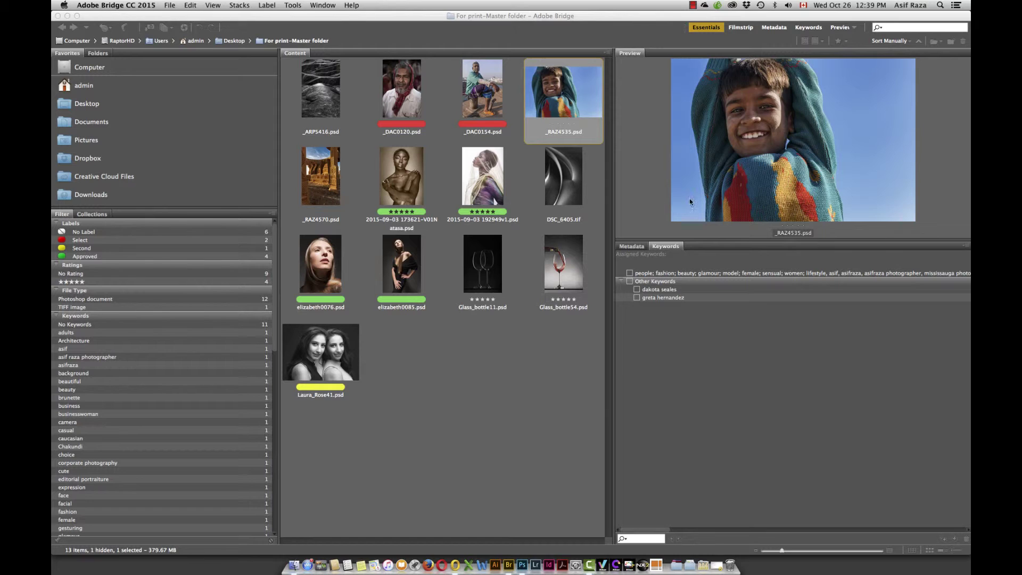
click(321, 170)
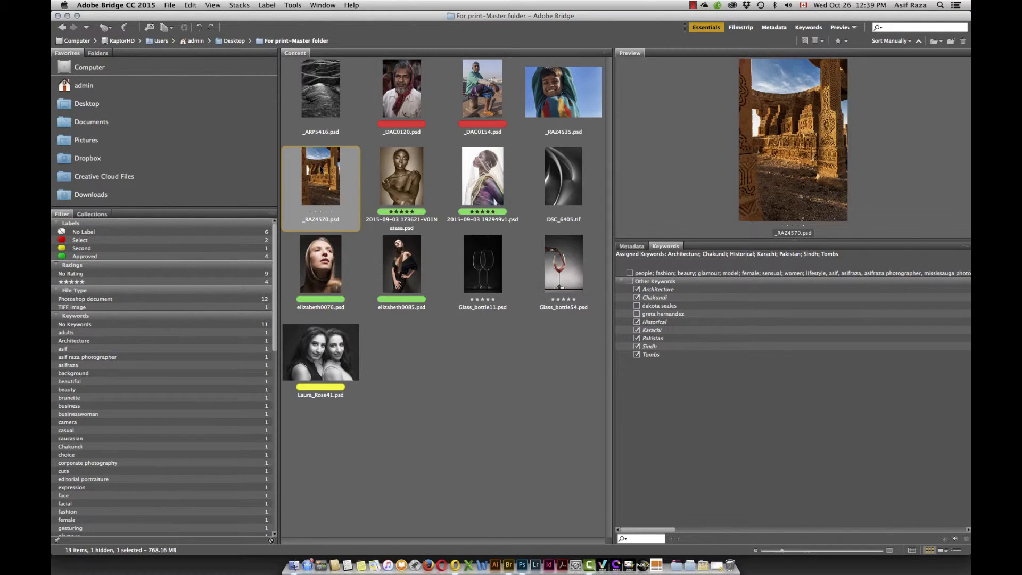
right_click(321, 169)
mouse_move(365, 264)
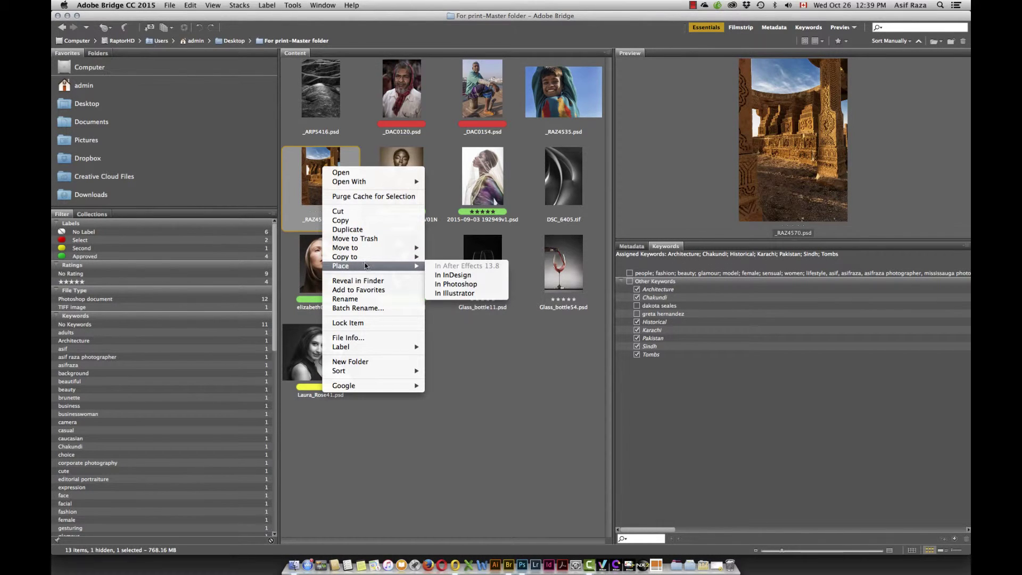
click(459, 284)
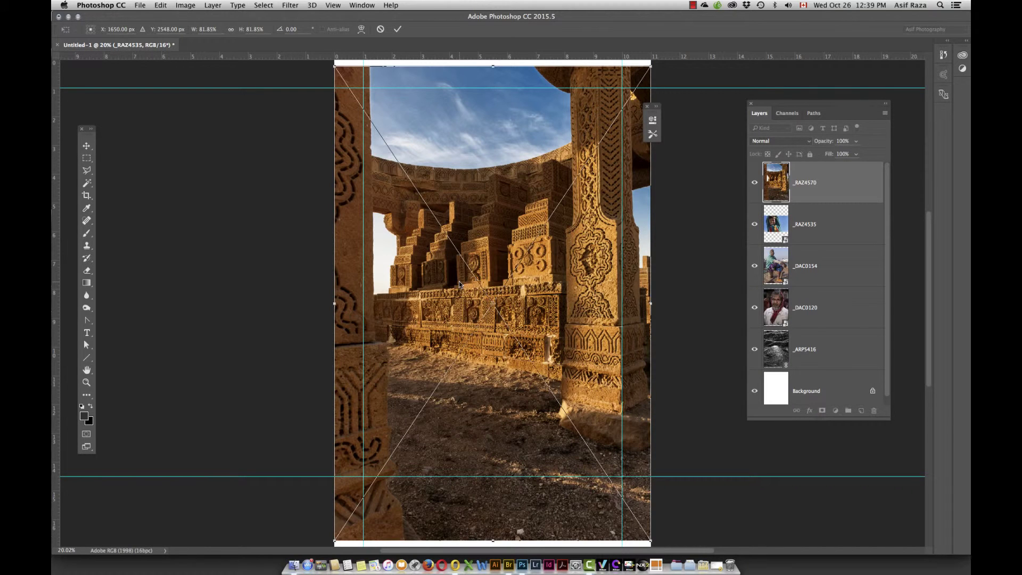
Step: Commit the placed _RAZ4570 photo at full-page size as a Smart Object layer
key(Return)
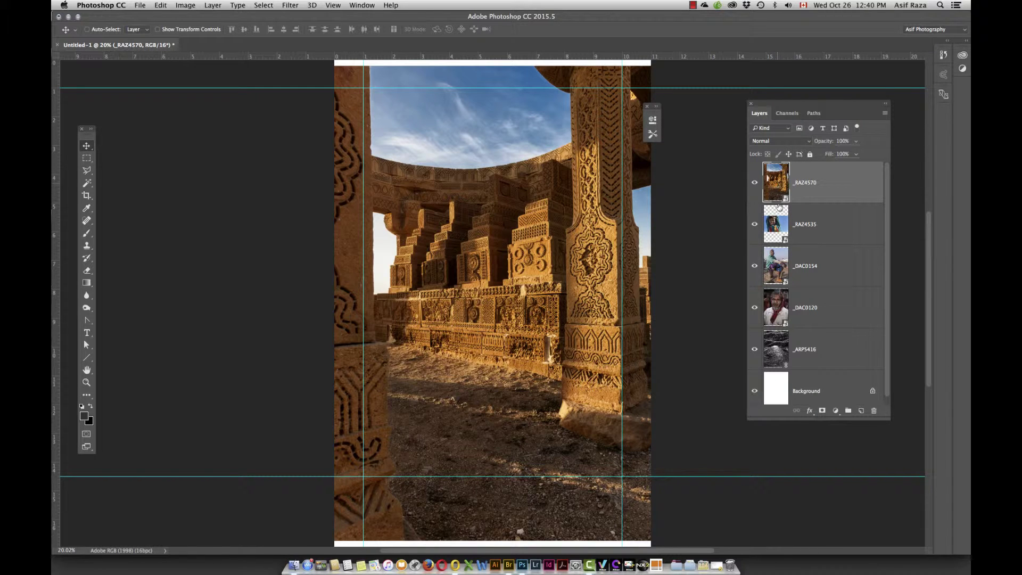
Step: Select the five photo layers from _RAZ4570 to _ARP5416 and group them into Group 1
shift+click(777, 345)
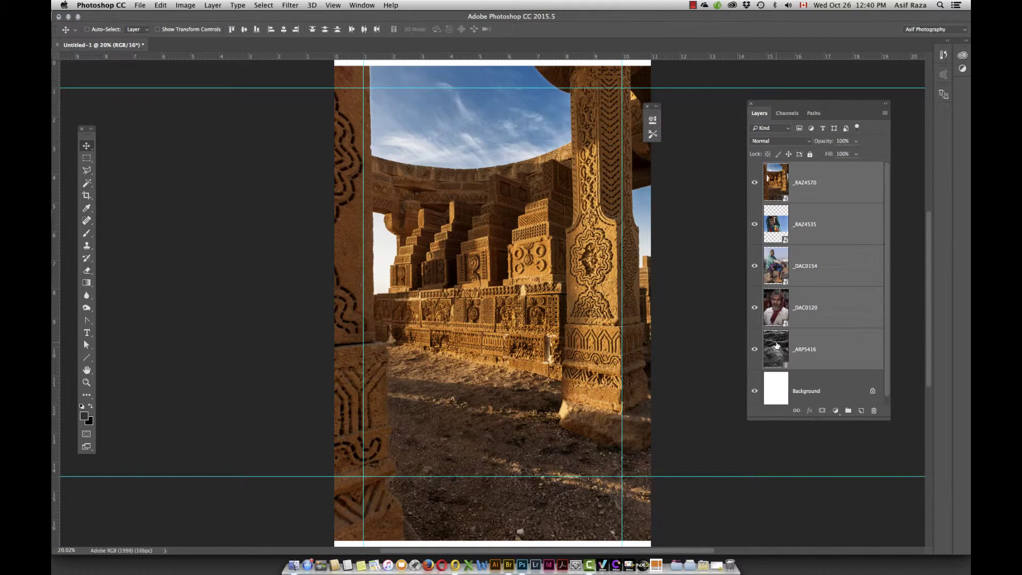
click(779, 188)
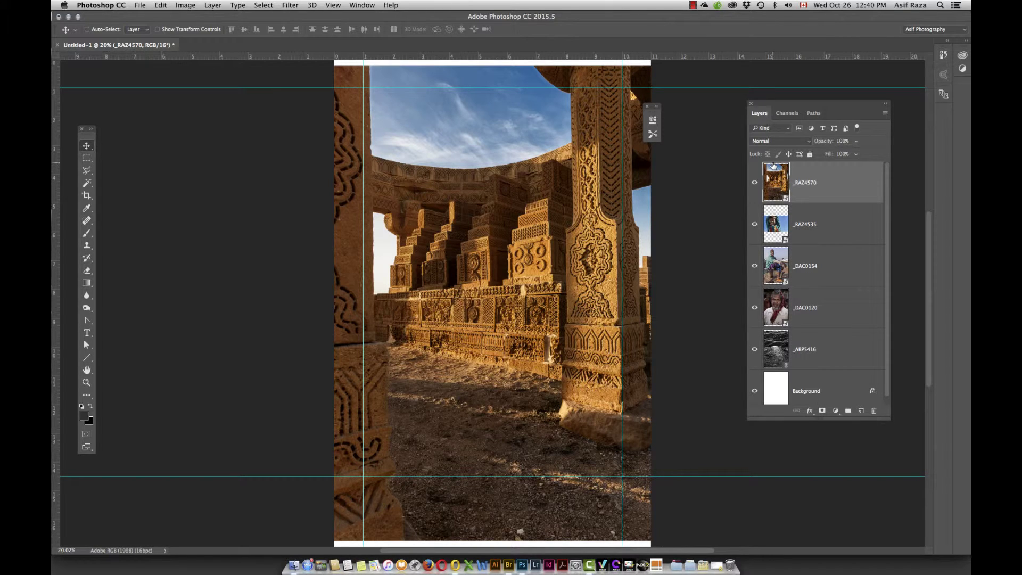
click(777, 357)
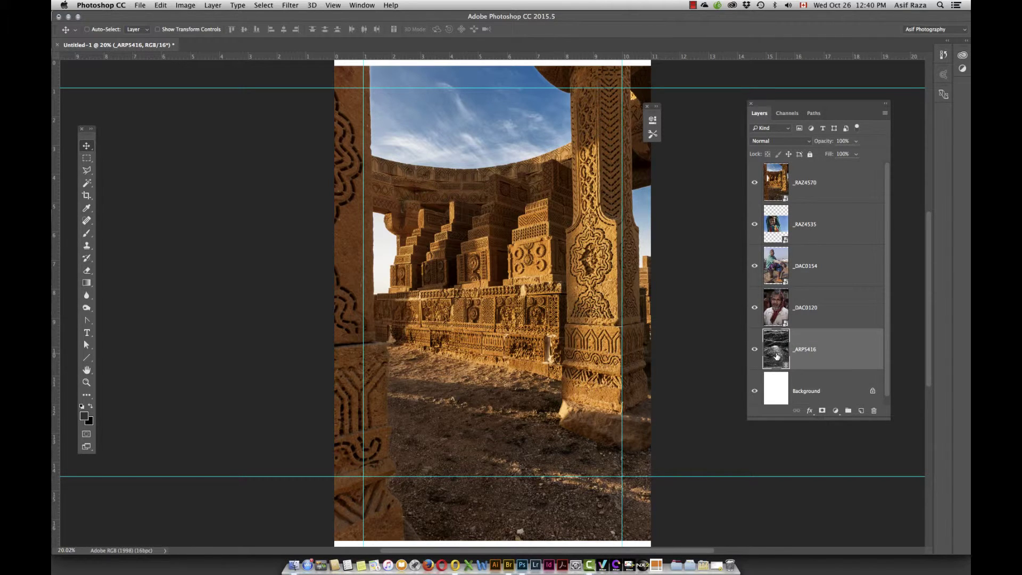
shift+click(775, 177)
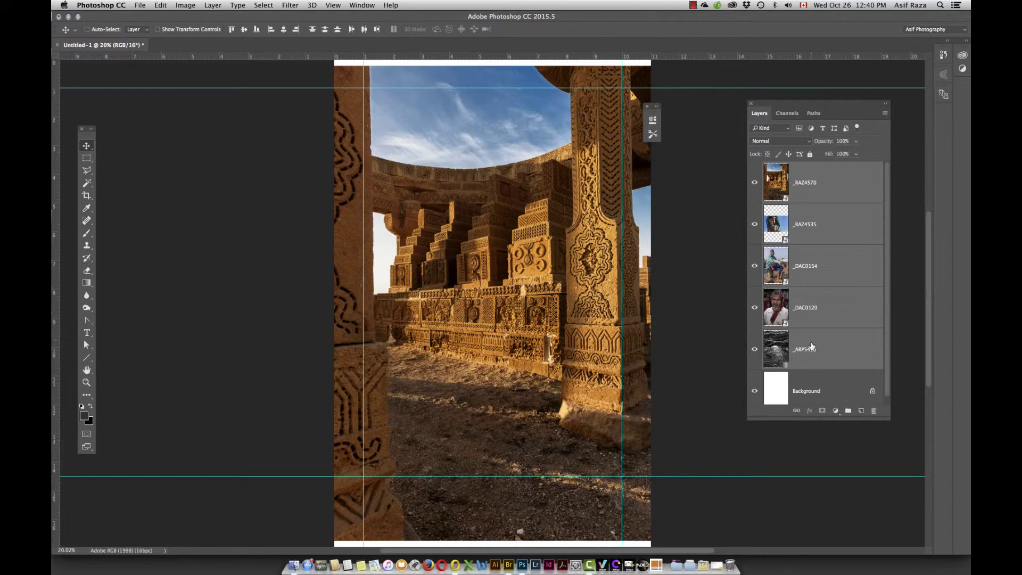
click(884, 113)
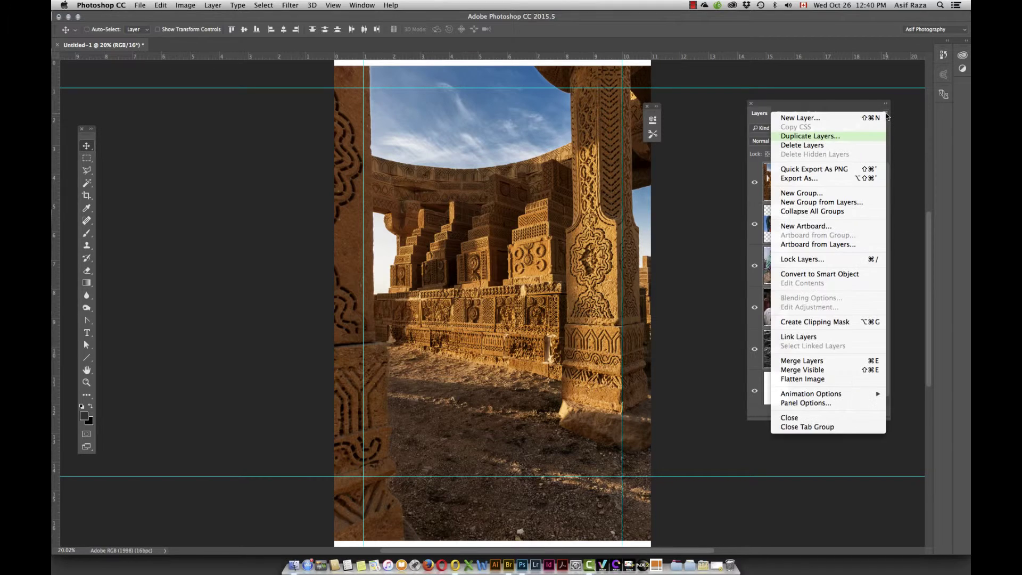
click(807, 202)
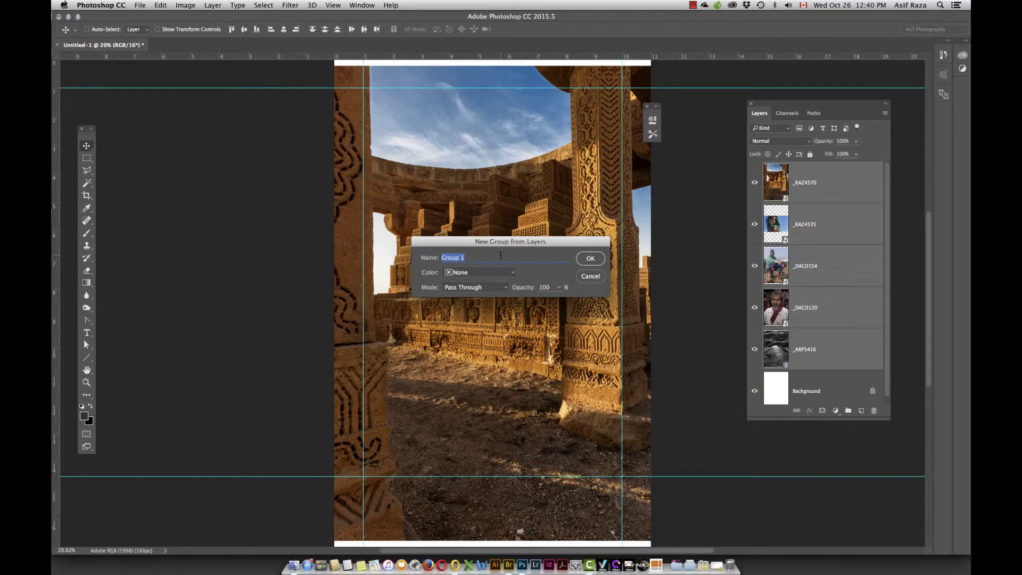
click(590, 258)
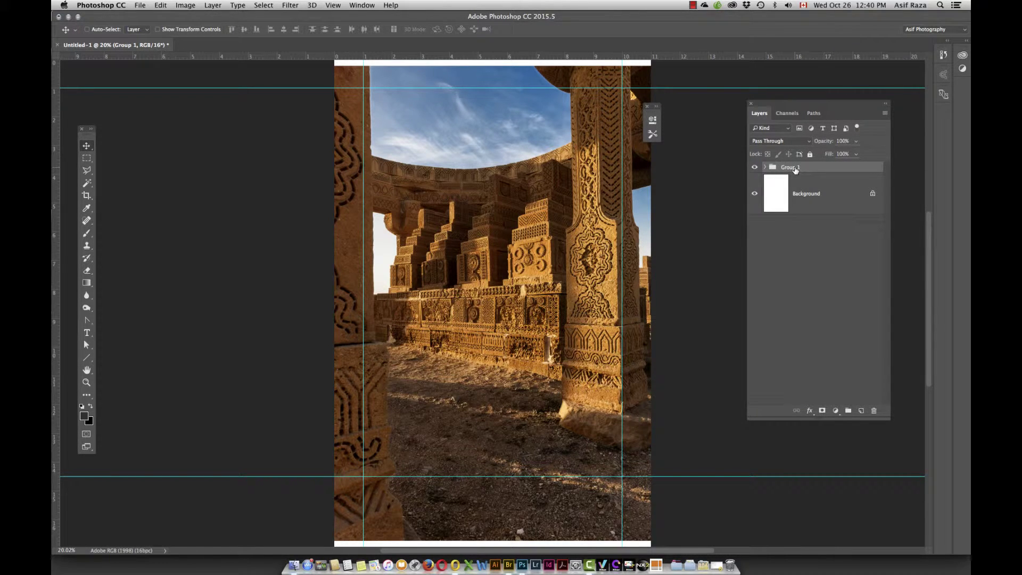
click(765, 167)
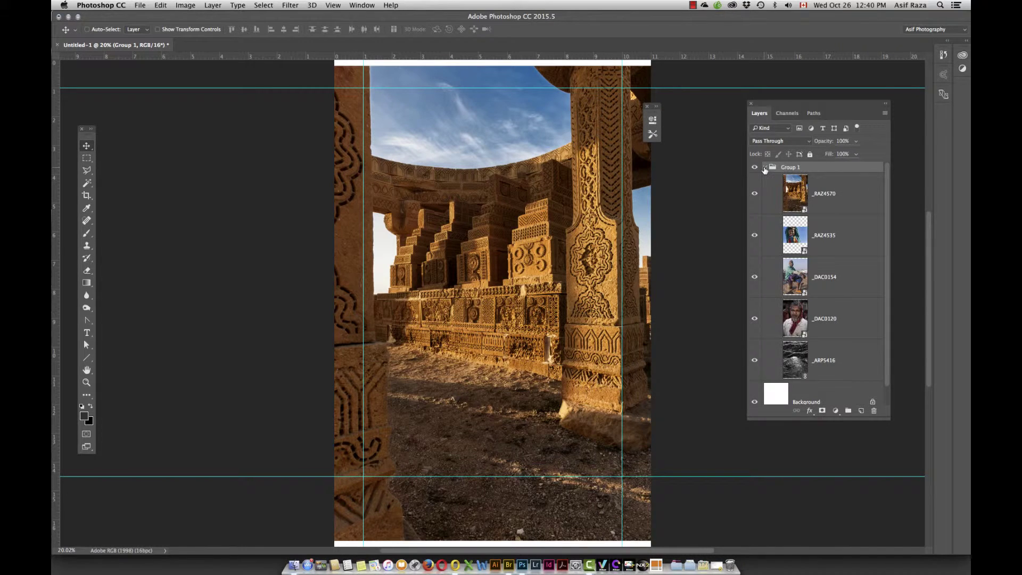
click(765, 167)
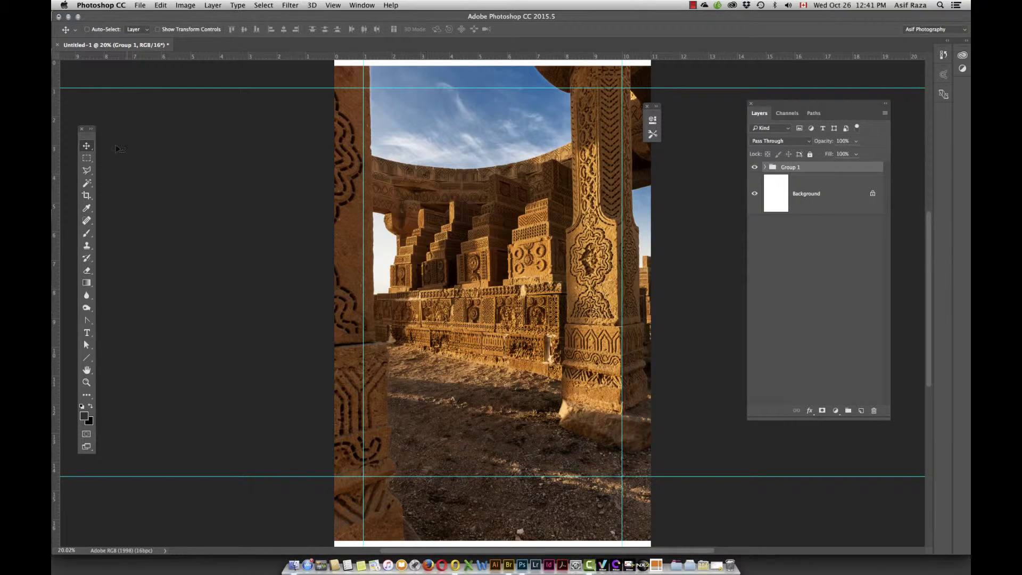
Step: Add a layer mask to Group 1 from a rectangular selection between the margin guides
click(87, 159)
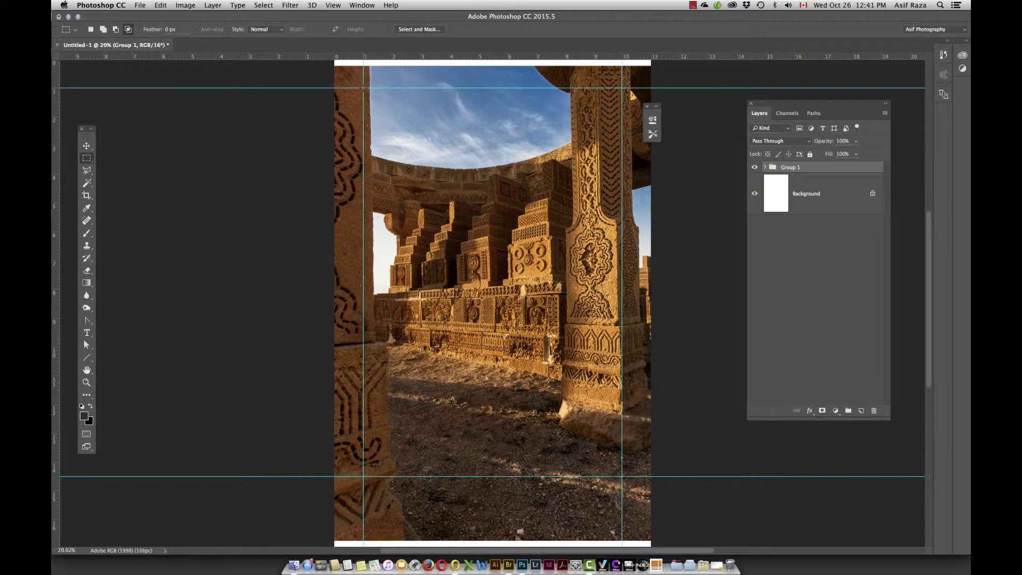
drag(364, 88, 621, 477)
drag(821, 420, 822, 290)
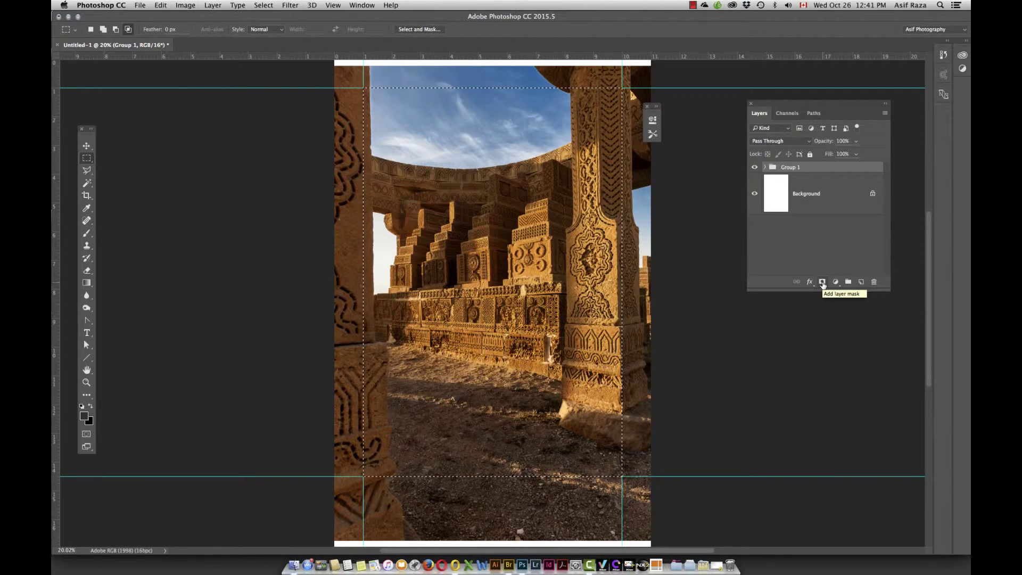
click(822, 283)
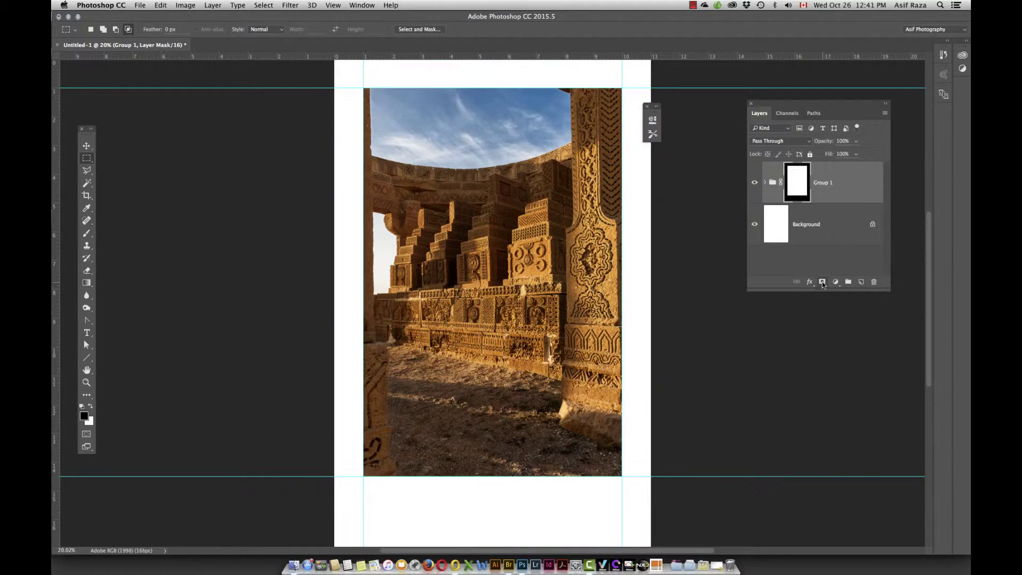
Step: Expand Group 1, enlarge the Layers panel to list all five photos, and select _RAZ4570
click(764, 186)
click(764, 183)
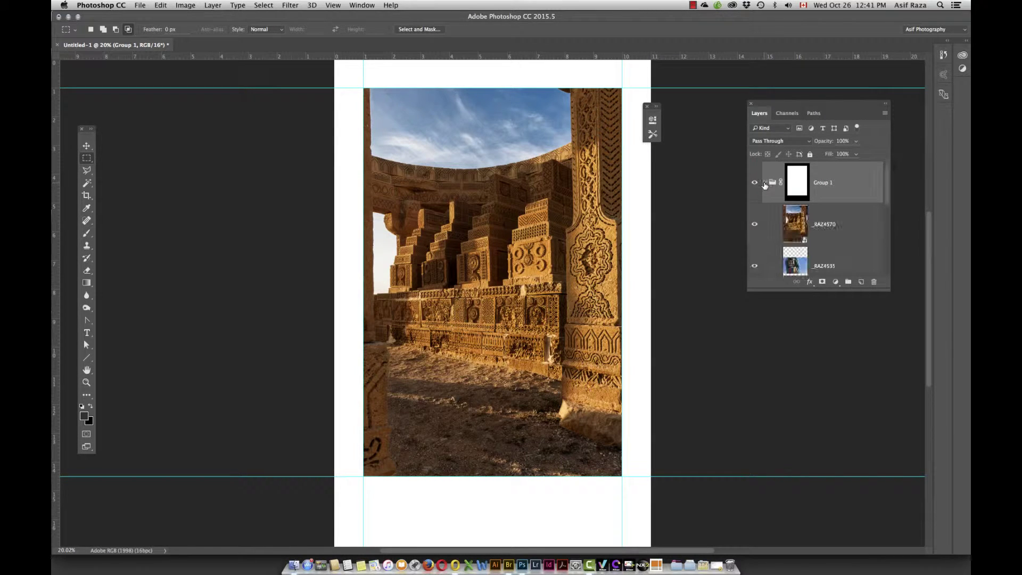
drag(885, 287, 885, 447)
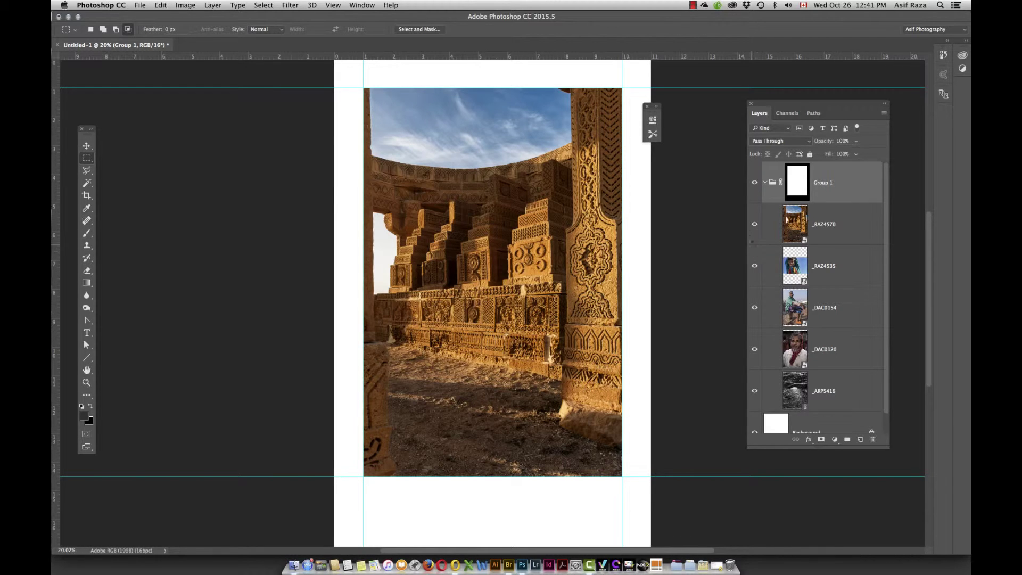
click(796, 228)
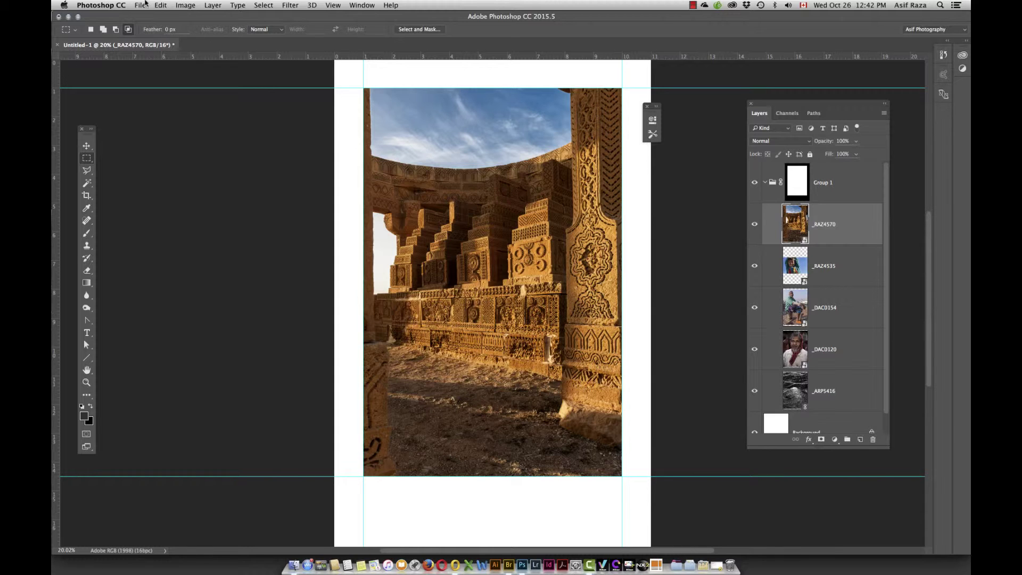
Step: Start an Edit > Transform > Scale on _RAZ4570 with the aspect ratio locked
click(160, 5)
mouse_move(186, 209)
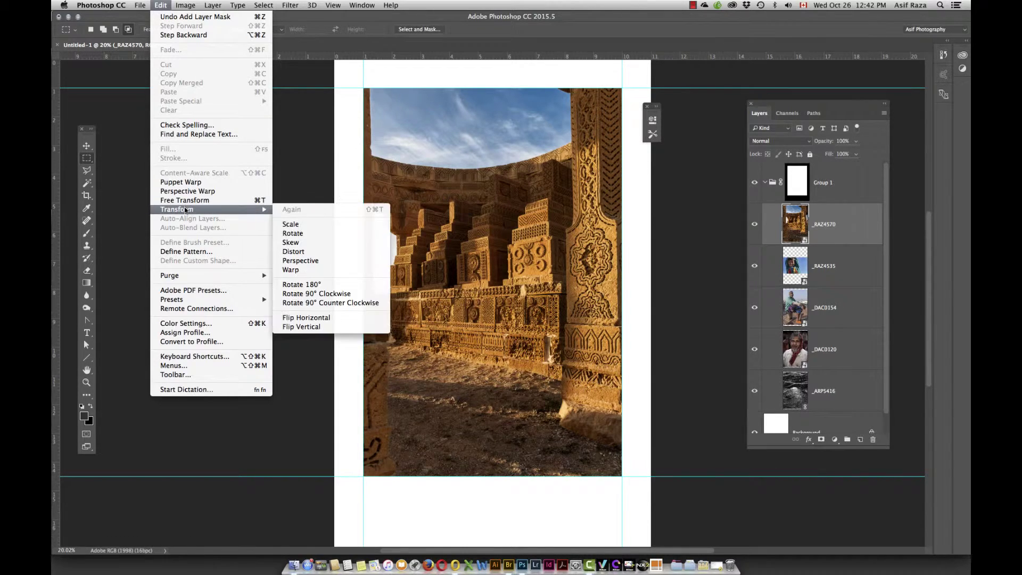
click(290, 224)
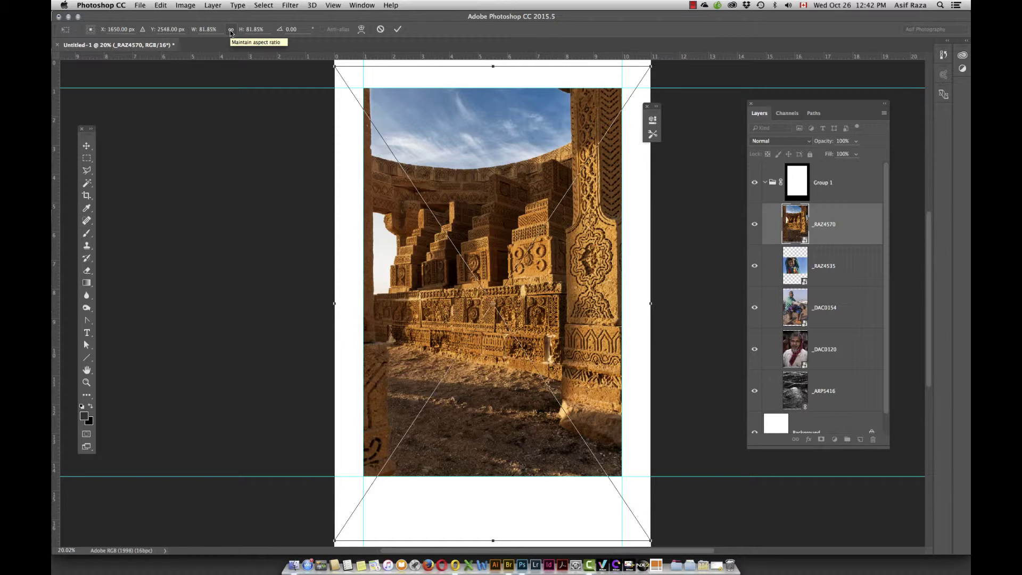
click(230, 33)
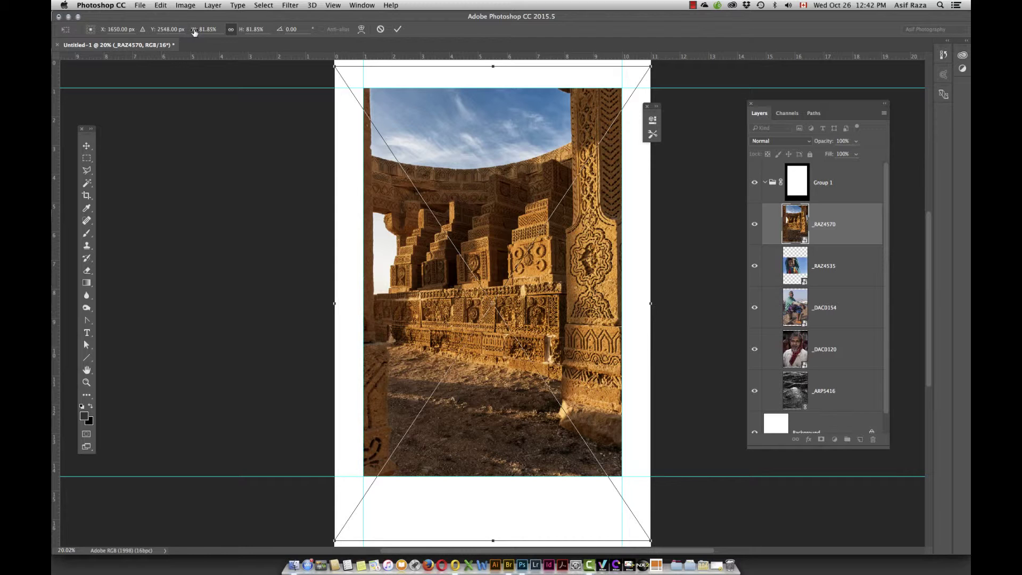
Step: Scale _RAZ4570 to 67.85%, move it up to the top margin guide, and commit
drag(195, 32, 188, 33)
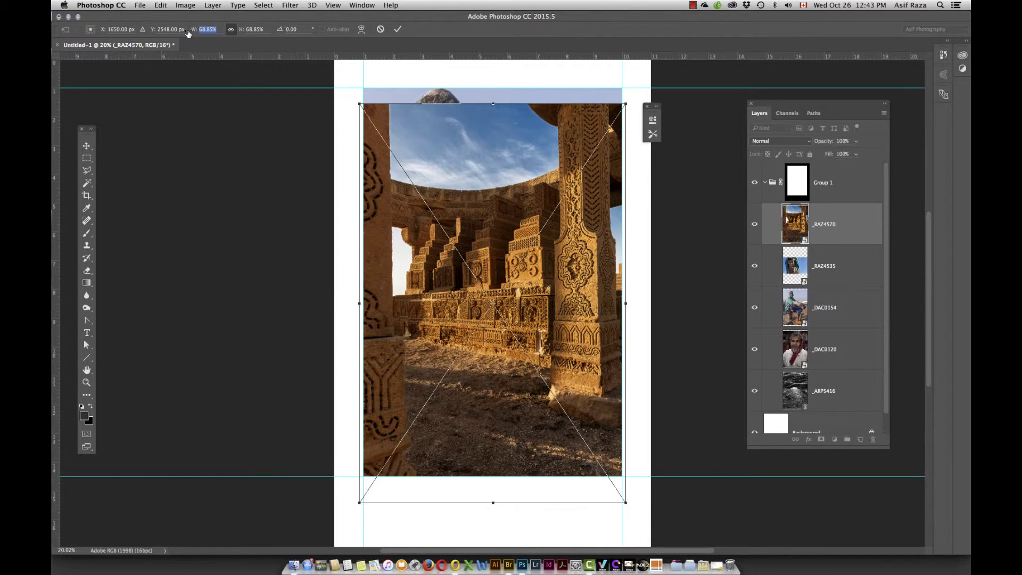
drag(188, 33, 188, 33)
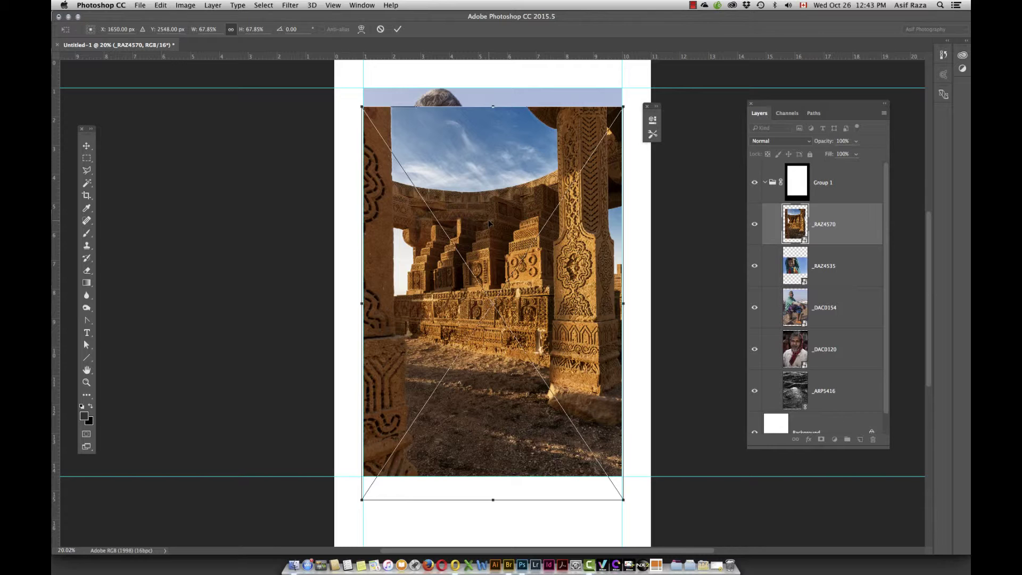
drag(488, 221, 487, 206)
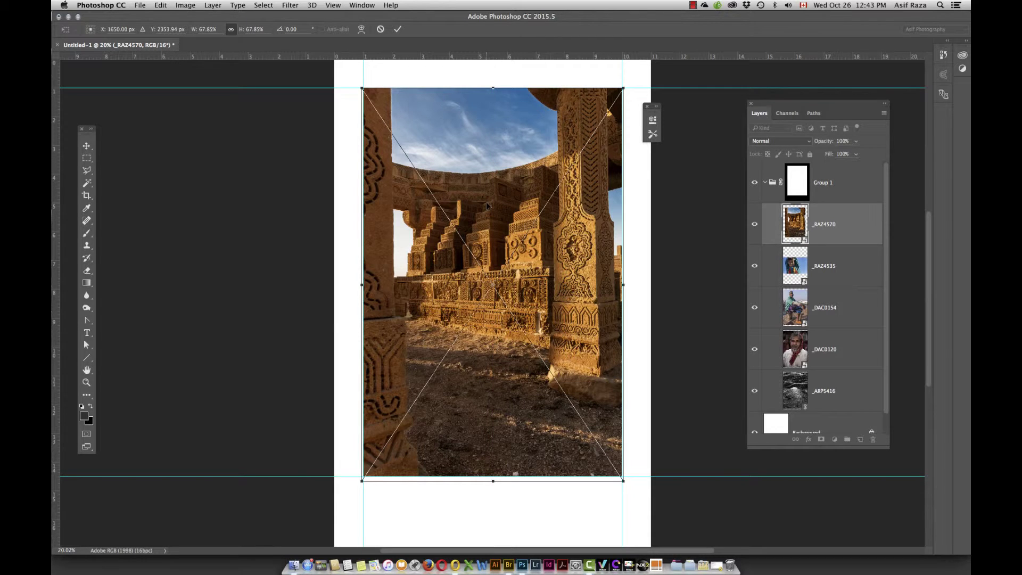
key(shift+Up)
key(shift+Up)
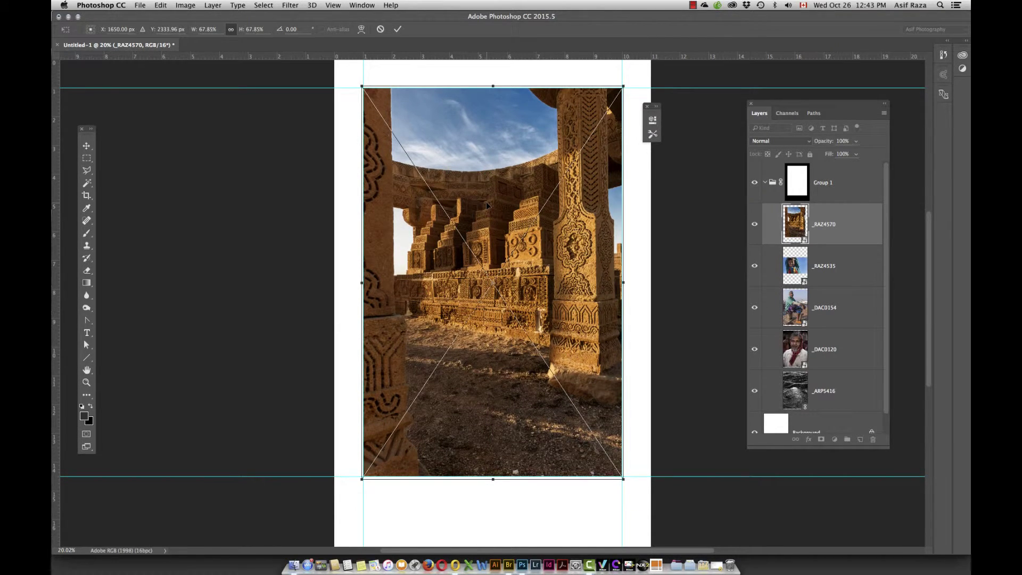
key(m)
key(Return)
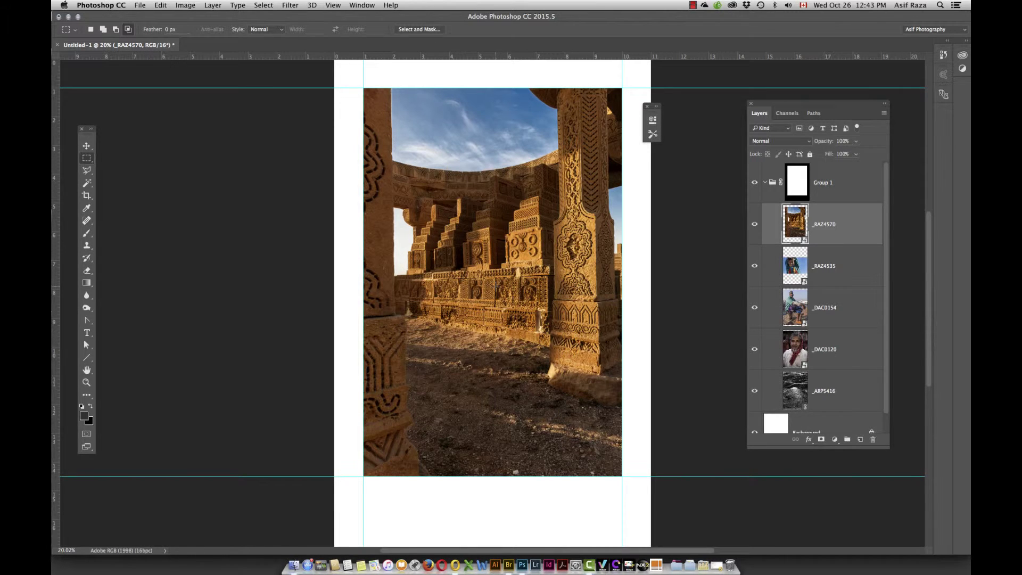
Step: Hide _RAZ4570 and enlarge the _RAZ4535 boy photo to 111.19% with Free Transform
click(755, 224)
click(798, 264)
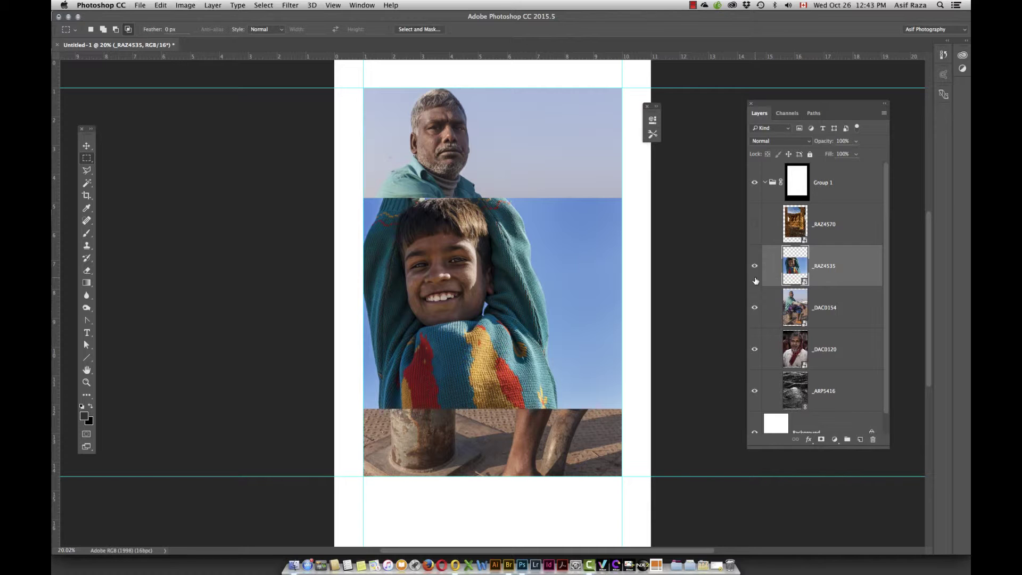
key(ctrl+t)
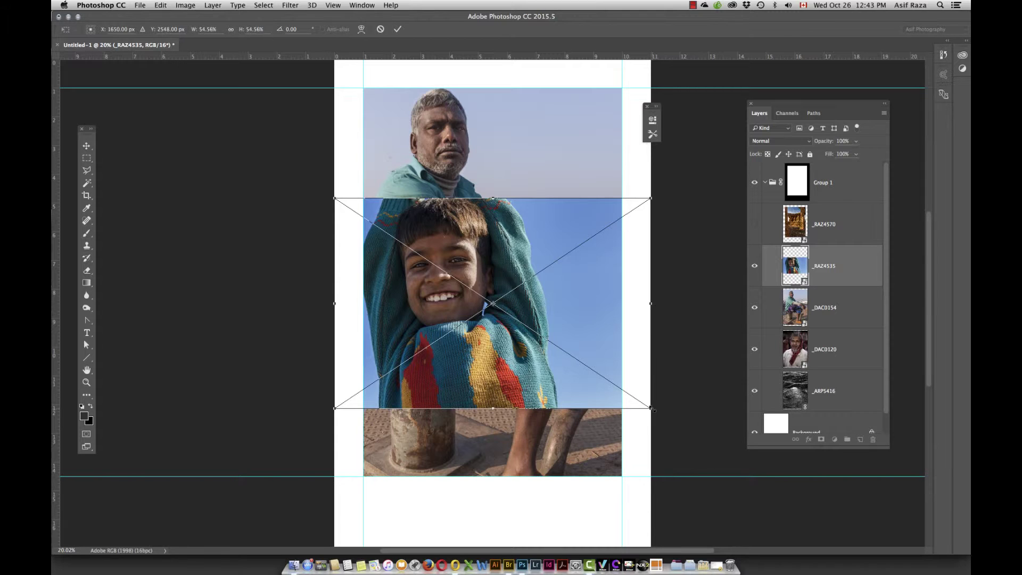
drag(653, 409, 729, 517)
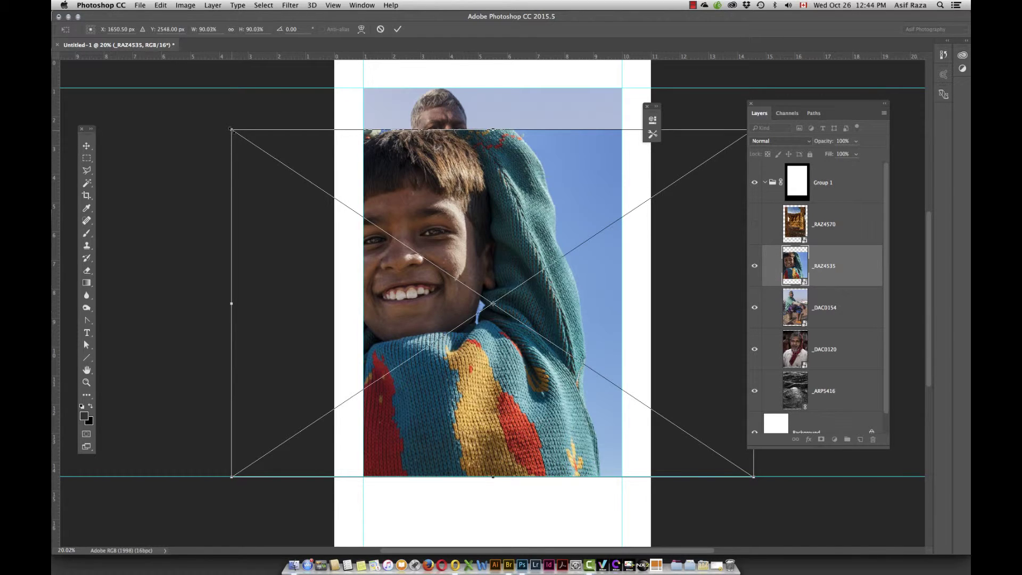
drag(230, 123, 175, 82)
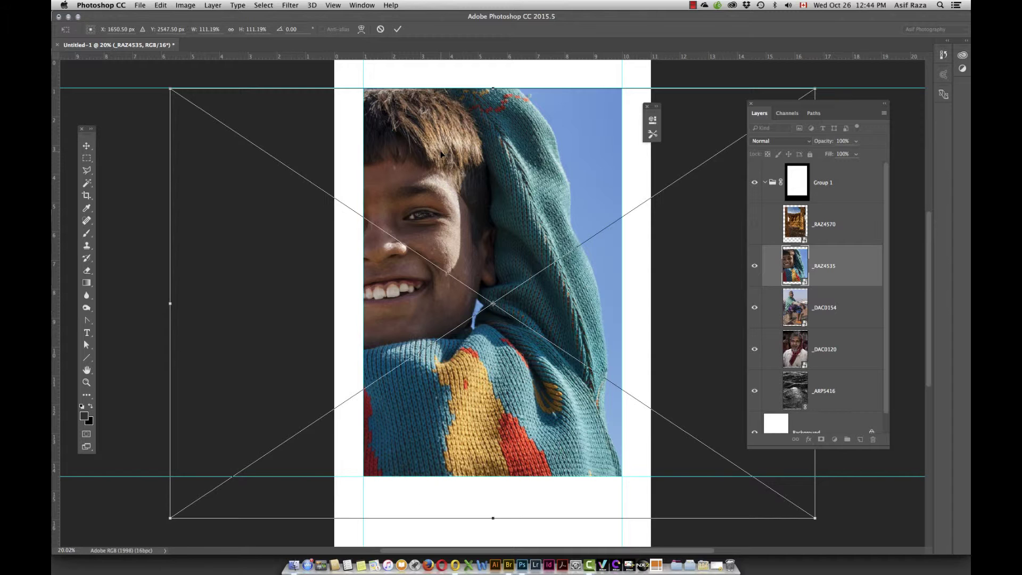
Step: Nudge the enlarged _RAZ4535 photo rightward to fit inside the margin guides
key(Right)
key(Right)
key(Right)
key(Right)
key(Right)
key(Right)
key(Right)
key(Right)
key(Right)
key(Right)
key(Right)
key(Right)
key(Right)
key(Right)
key(Right)
key(Right)
key(Right)
key(Right)
key(Right)
key(Right)
key(shift+Right)
key(shift+Right)
key(shift+Right)
key(shift+Right)
key(shift+Right)
key(shift+Right)
key(shift+Right)
key(shift+Right)
key(shift+Right)
key(shift+Right)
key(shift+Right)
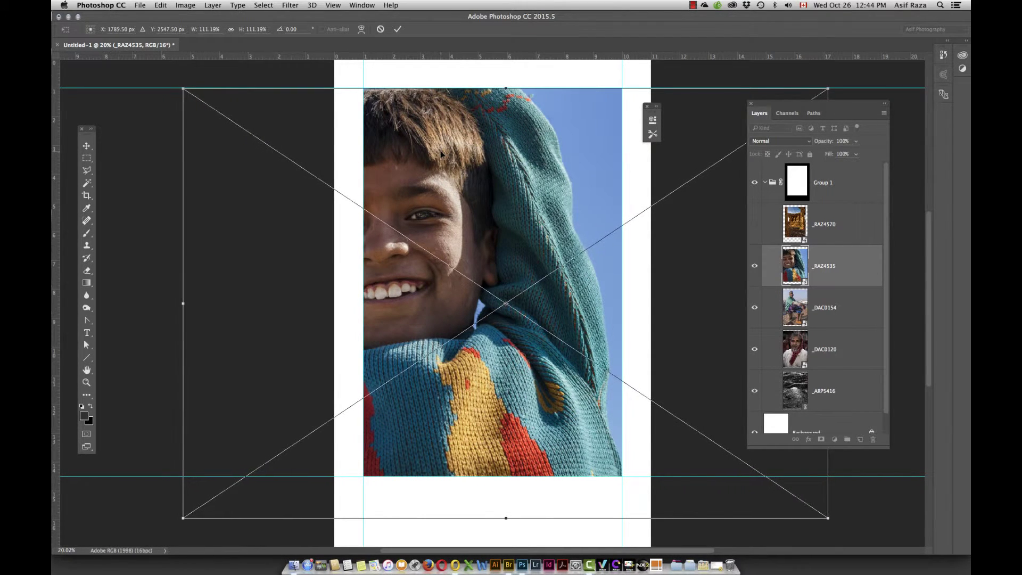
key(shift+Right)
key(shift+Right)
key(shift+Right)
key(shift+Right)
key(shift+Right)
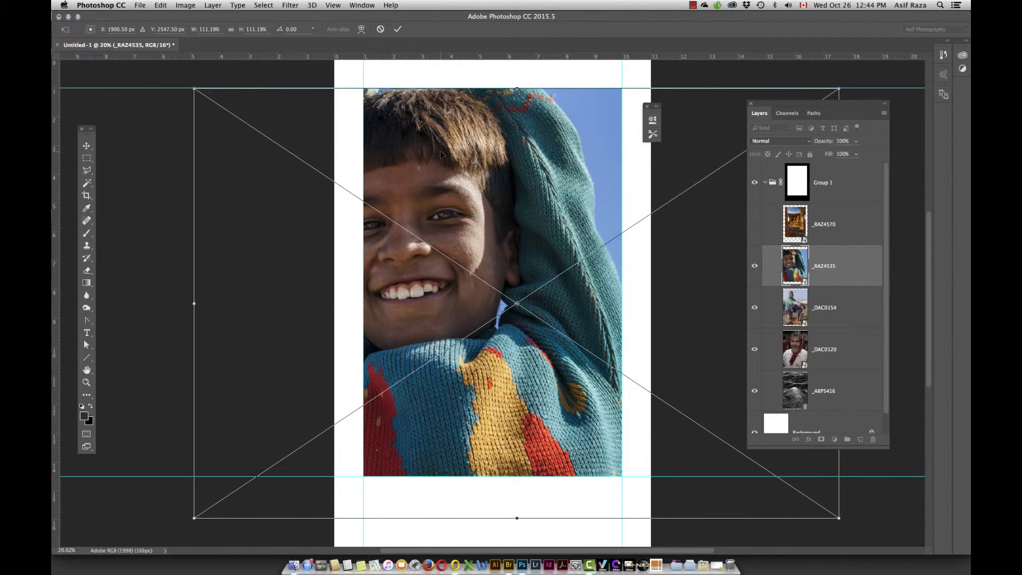
key(shift+Right)
key(shift+Right)
key(shift+Right)
key(shift+Right)
key(shift+Right)
key(shift+Right)
key(shift+Right)
key(Right)
key(Right)
key(Right)
key(Right)
key(Right)
key(shift+Right)
key(shift+Right)
key(shift+Right)
key(shift+Right)
key(shift+Right)
key(shift+Right)
key(shift+Right)
key(Right)
key(Right)
key(Right)
key(Right)
key(Right)
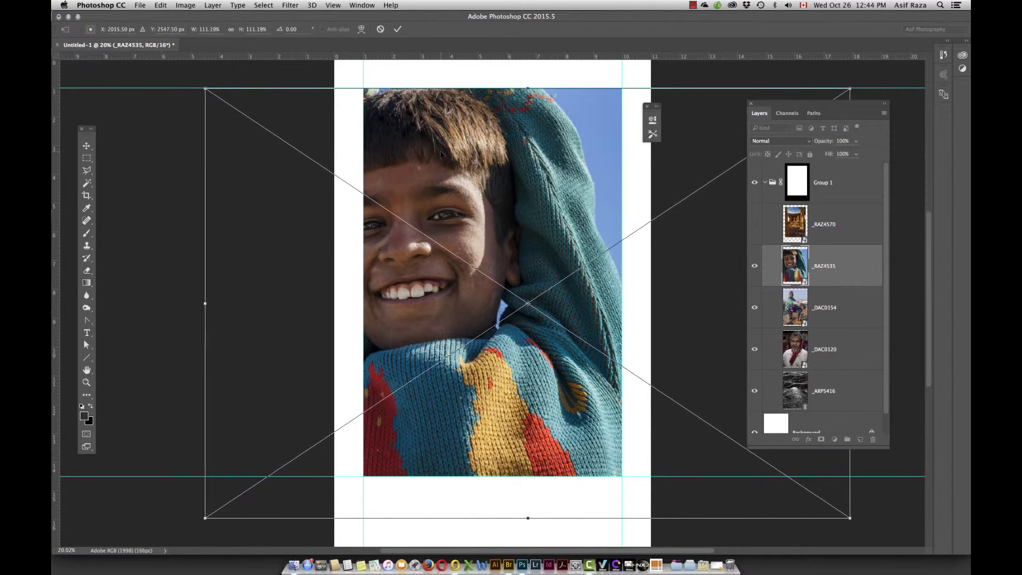
key(shift+Right)
key(shift+Right)
key(shift+Right)
key(shift+Right)
key(shift+Right)
key(shift+Right)
key(shift+Right)
key(shift+Right)
key(shift+Right)
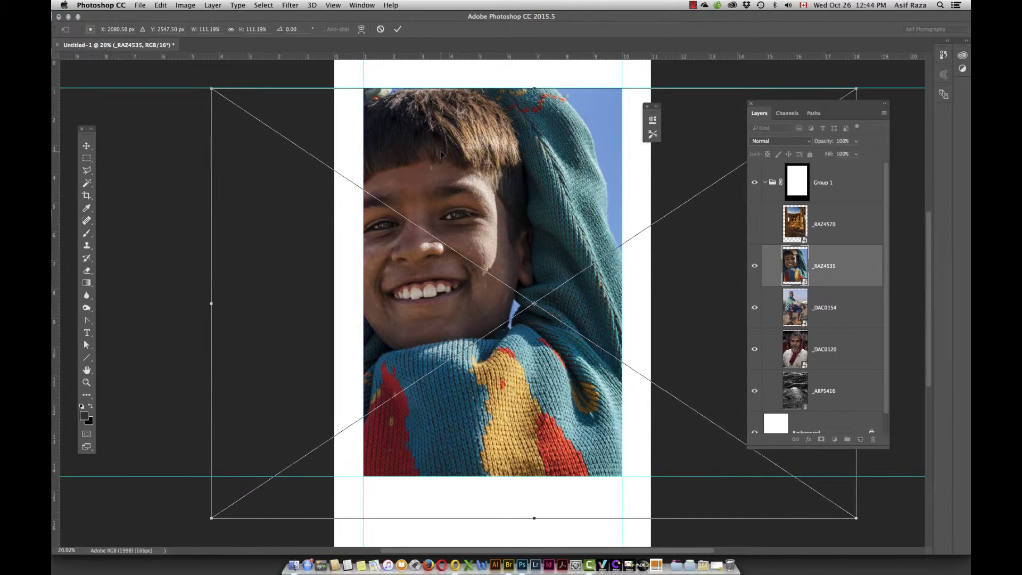
key(shift+Right)
key(shift+Right)
key(shift+Right)
key(shift+Right)
key(shift+Right)
key(shift+Right)
key(shift+Right)
key(Right)
key(Right)
key(Right)
key(Right)
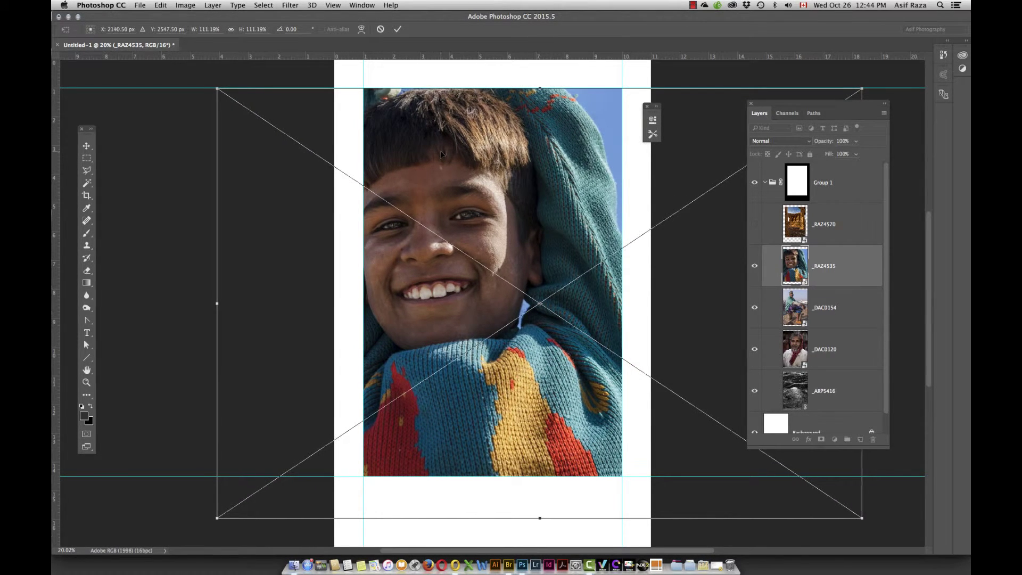
key(shift+Right)
key(shift+Right)
key(shift+Right)
key(shift+Right)
key(shift+Right)
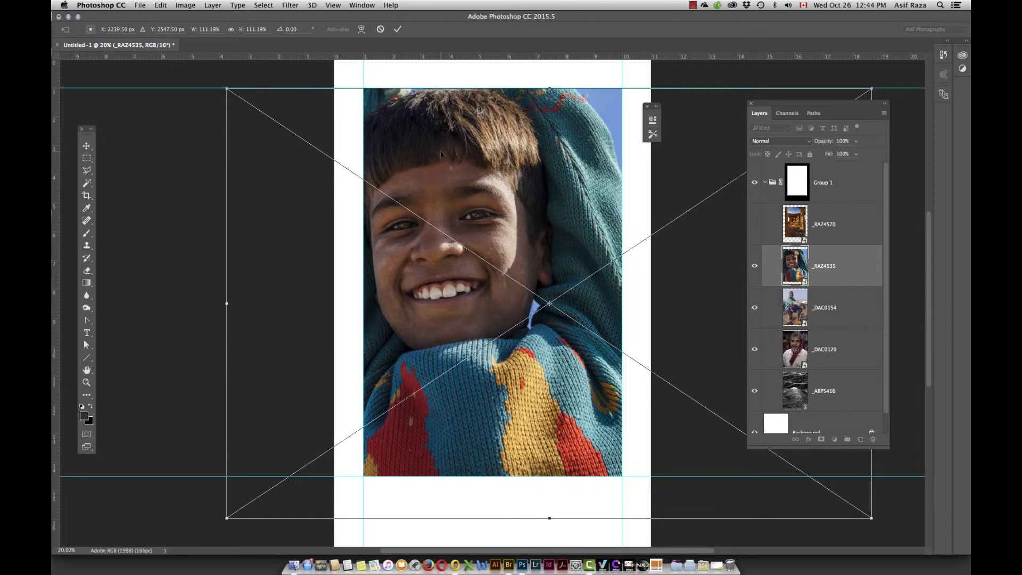
key(shift+Right)
key(shift+Right)
key(shift+Right)
key(shift+Right)
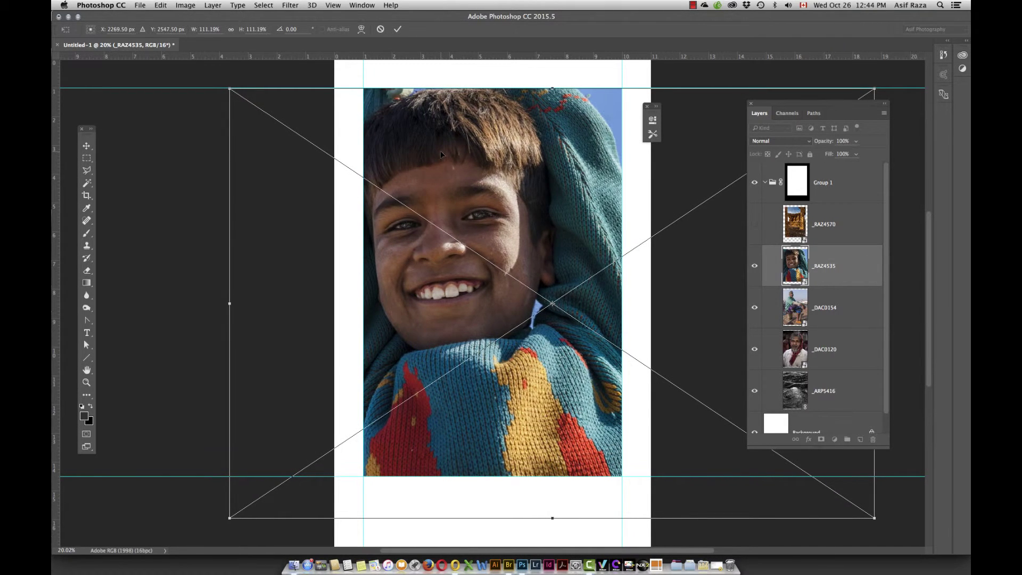
key(shift+Right)
key(shift+Right)
key(shift+Right)
key(shift+Right)
key(shift+Right)
key(shift+Right)
key(Right)
key(Right)
key(Right)
key(Right)
key(Right)
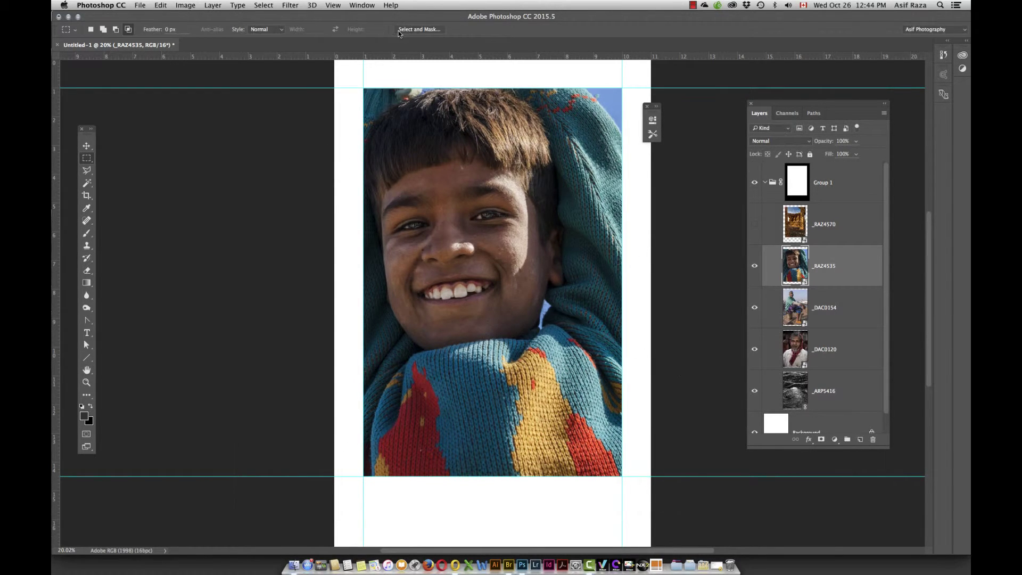
Step: Hide _RAZ4535, scale _DAC0154 to 78.48%, nudge it right, commit, then hide it
click(791, 301)
click(754, 266)
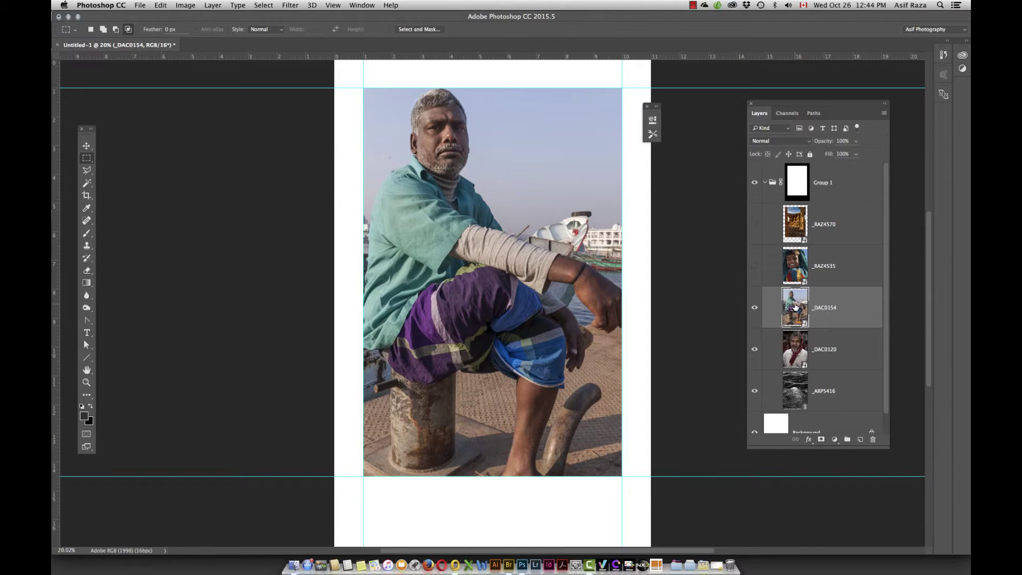
key(ctrl+t)
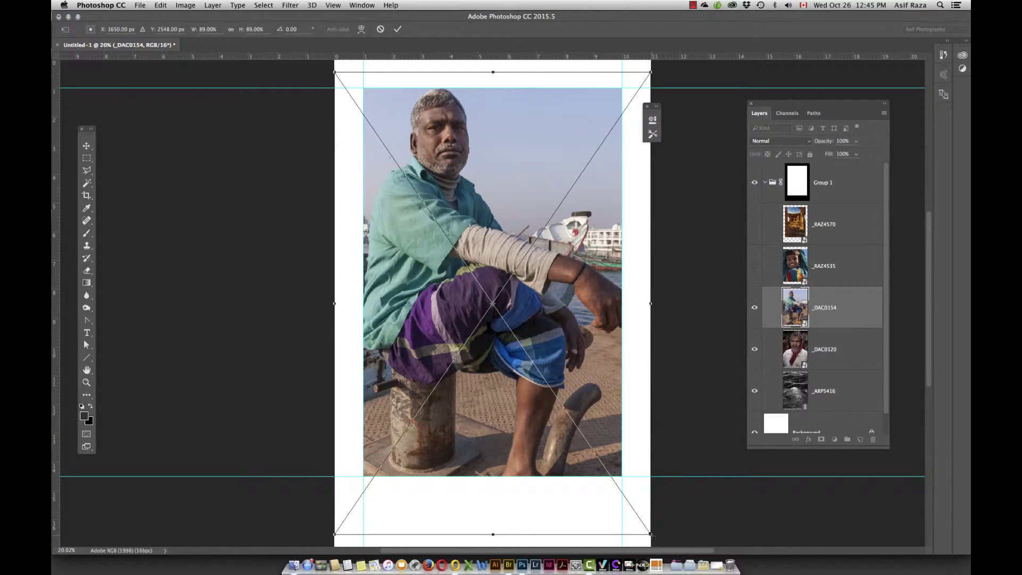
drag(650, 534, 625, 495)
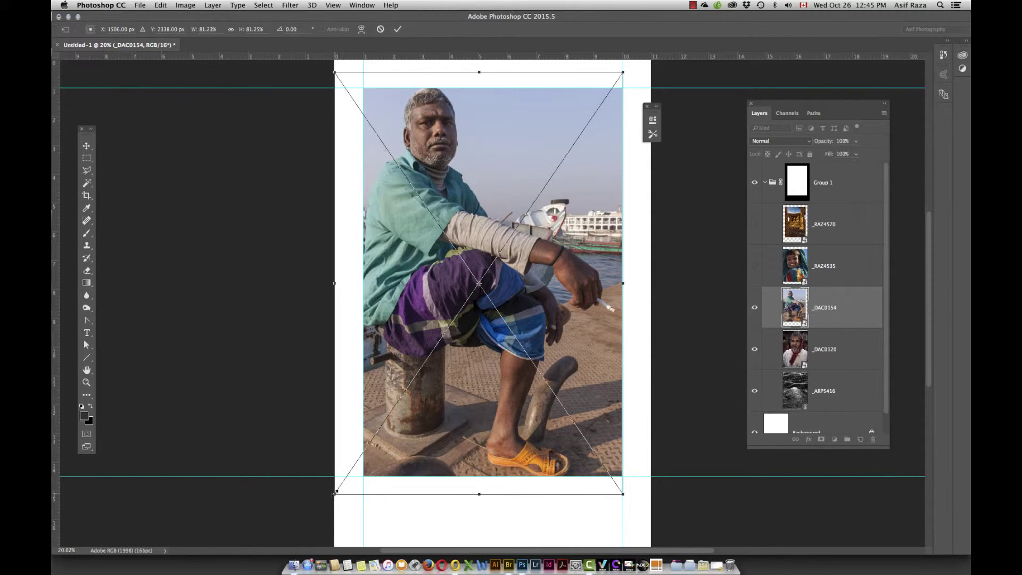
drag(334, 494, 339, 488)
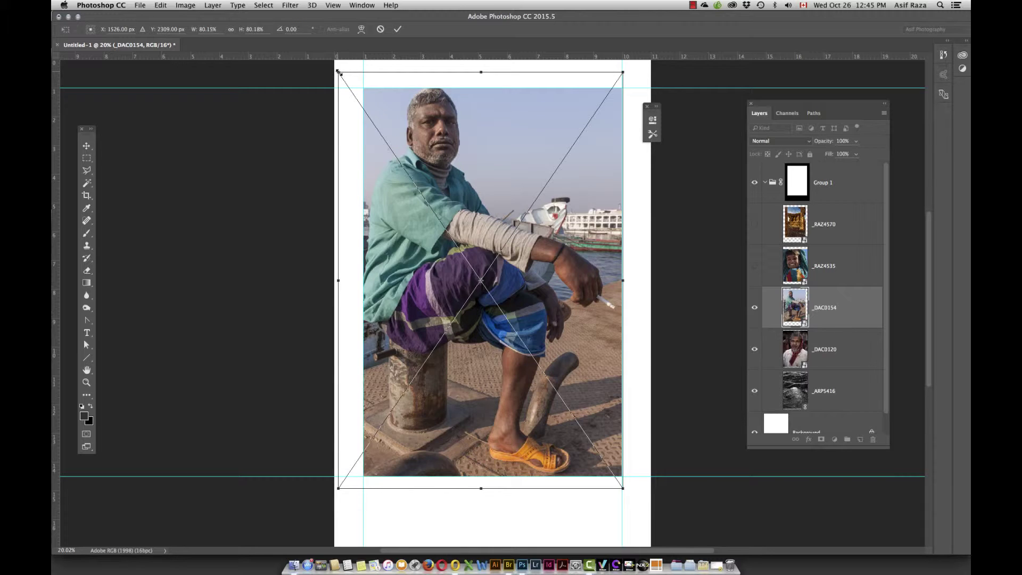
drag(338, 71, 348, 86)
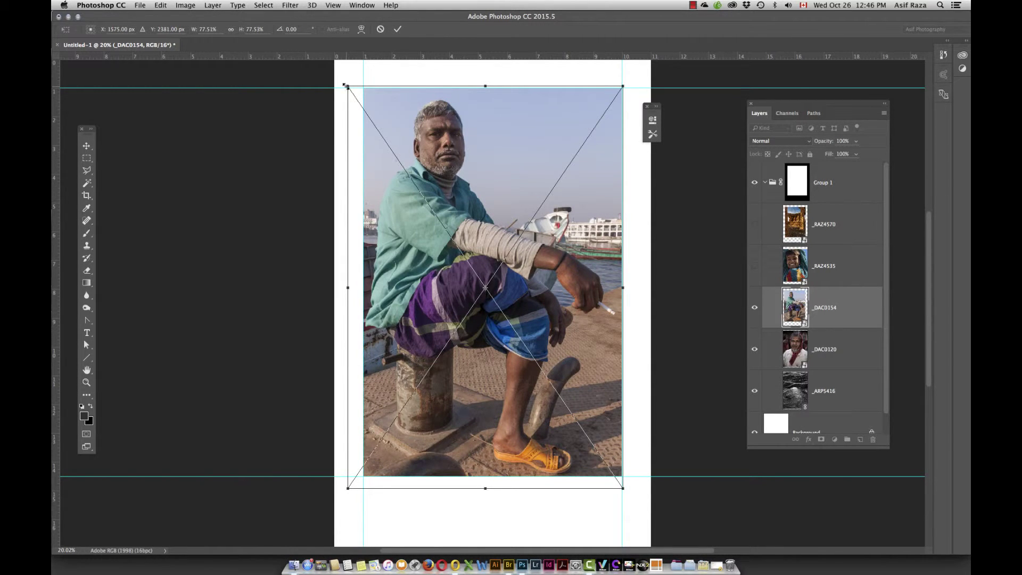
drag(346, 85, 341, 81)
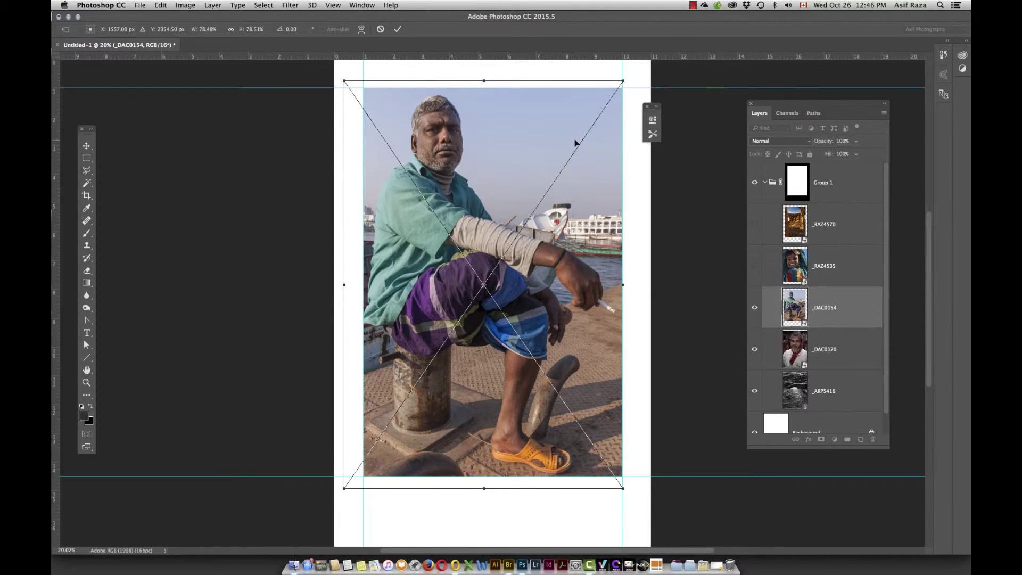
key(Right)
key(Right)
key(Right)
key(Right)
key(Right)
key(Right)
key(Right)
key(Right)
key(Right)
key(Right)
key(Right)
key(Right)
key(Right)
key(Right)
key(Right)
key(Right)
key(Right)
key(Right)
key(Right)
key(Right)
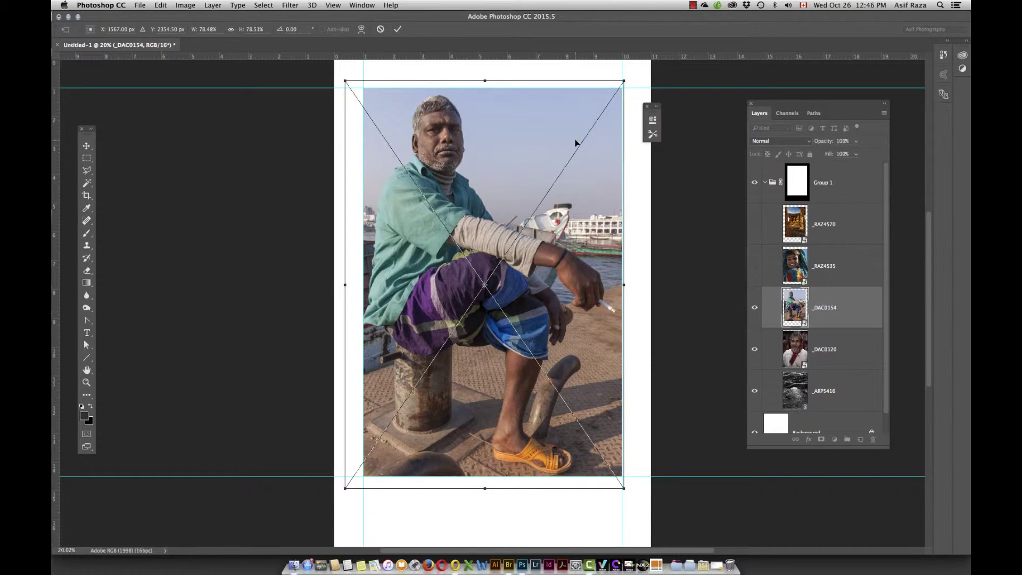
key(Right)
key(Right)
key(Right)
key(Right)
key(Right)
key(Right)
key(Right)
key(Right)
key(Right)
key(Right)
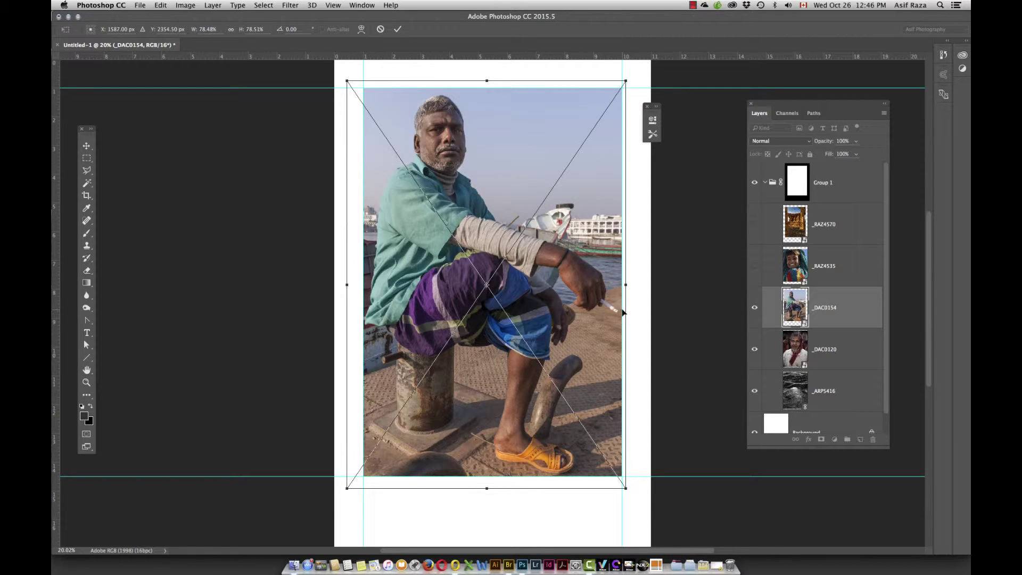
click(397, 29)
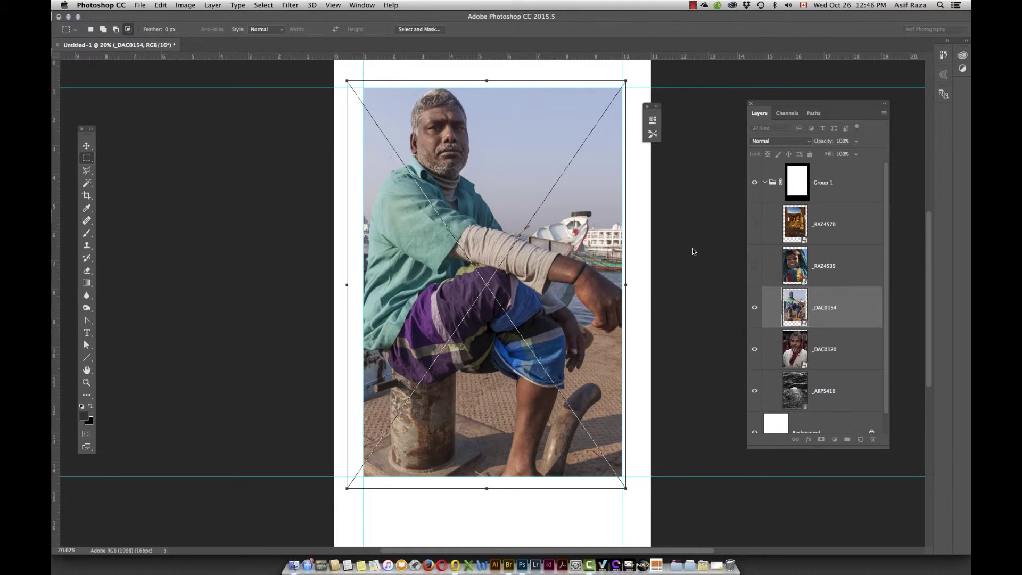
click(754, 308)
Step: Shrink the _DAC0120 portrait to about 70.27%, move it up to the top guide, and commit
click(796, 348)
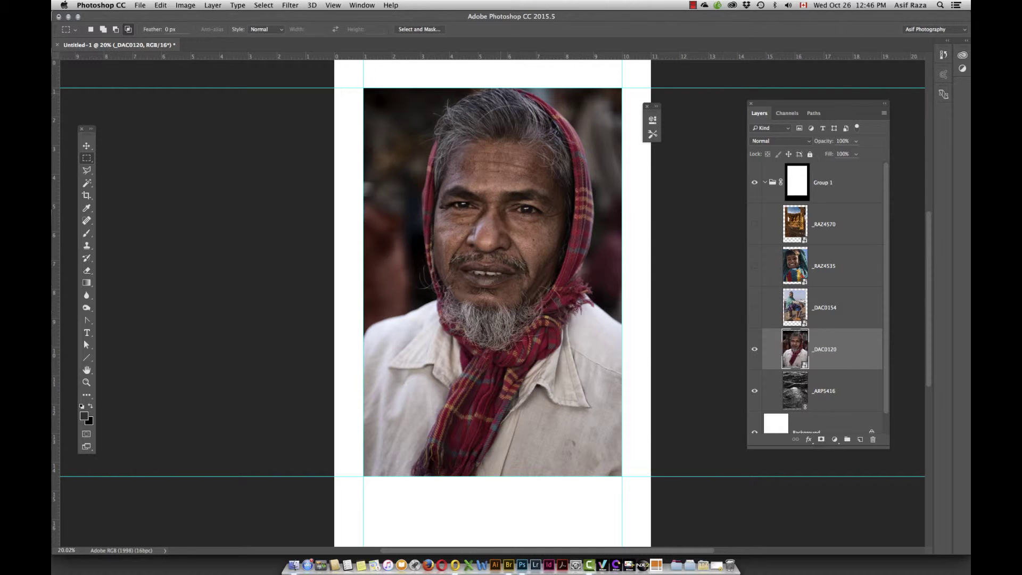
key(v)
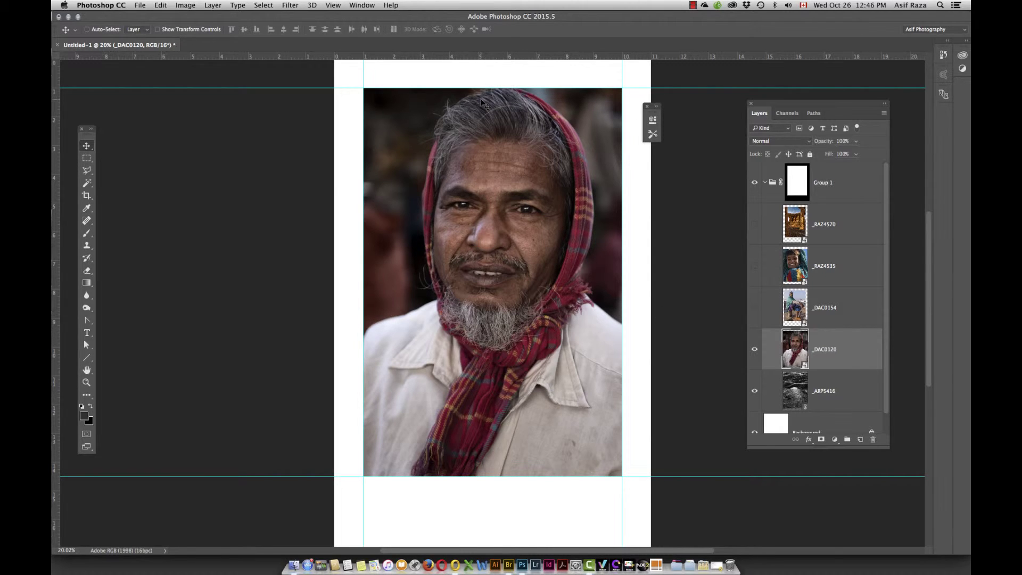
key(ctrl+t)
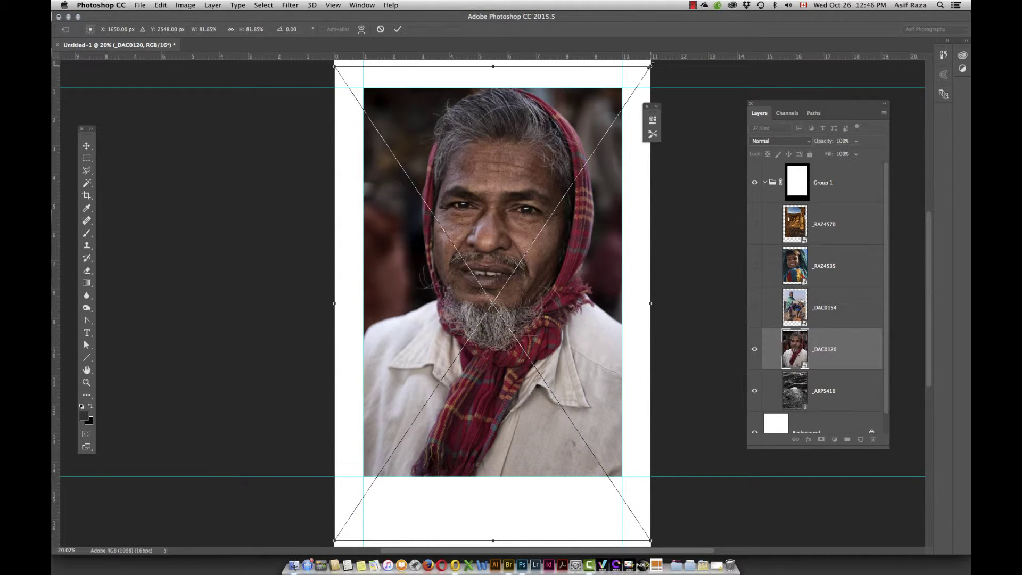
drag(649, 66, 638, 86)
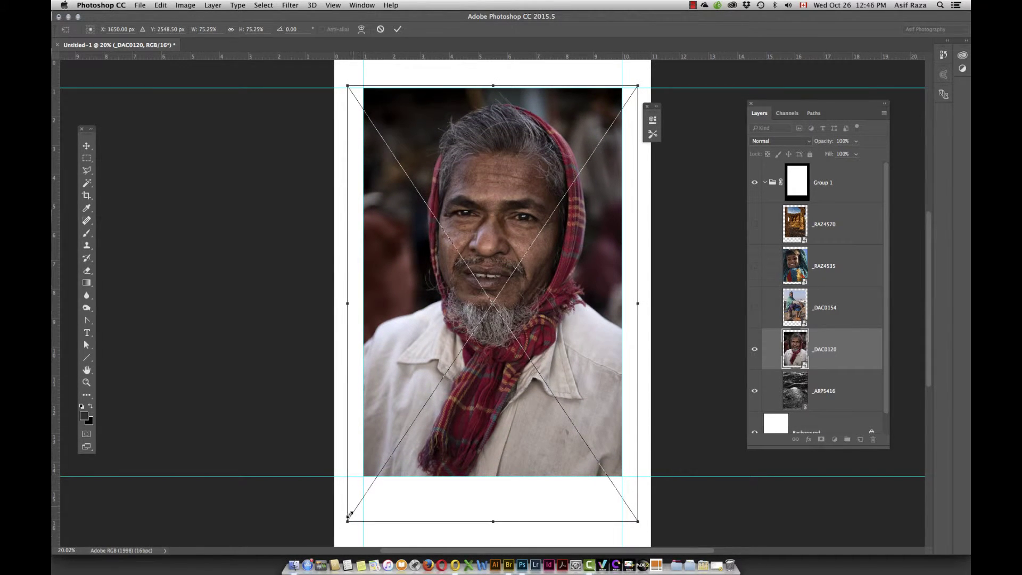
drag(346, 522, 356, 508)
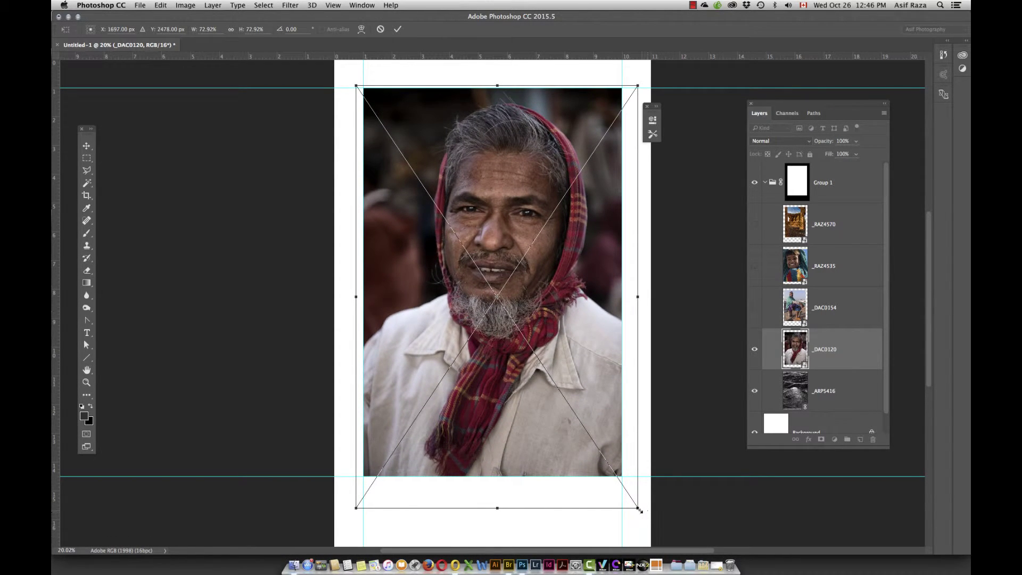
drag(638, 508, 628, 492)
drag(469, 382, 468, 379)
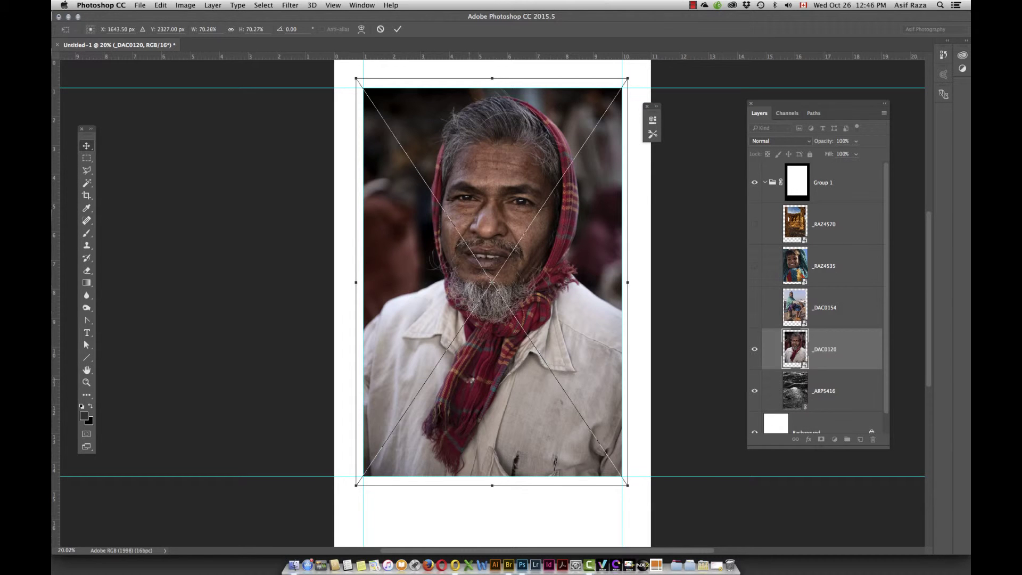
key(Return)
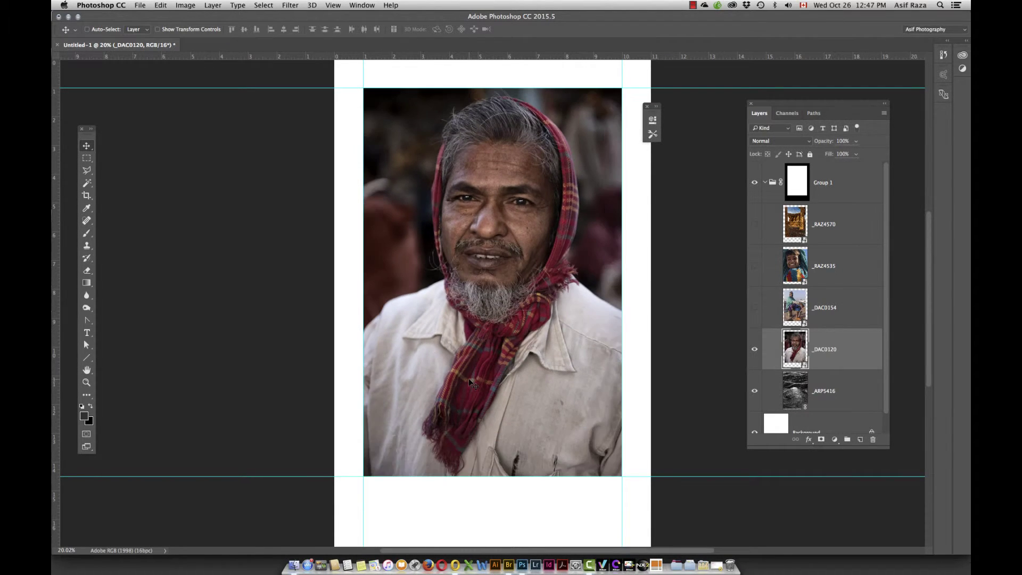
Step: Hide _DAC0120, then scale _ARP5416 to about 68.18%, raise it to the top guide, and commit
click(754, 348)
click(793, 394)
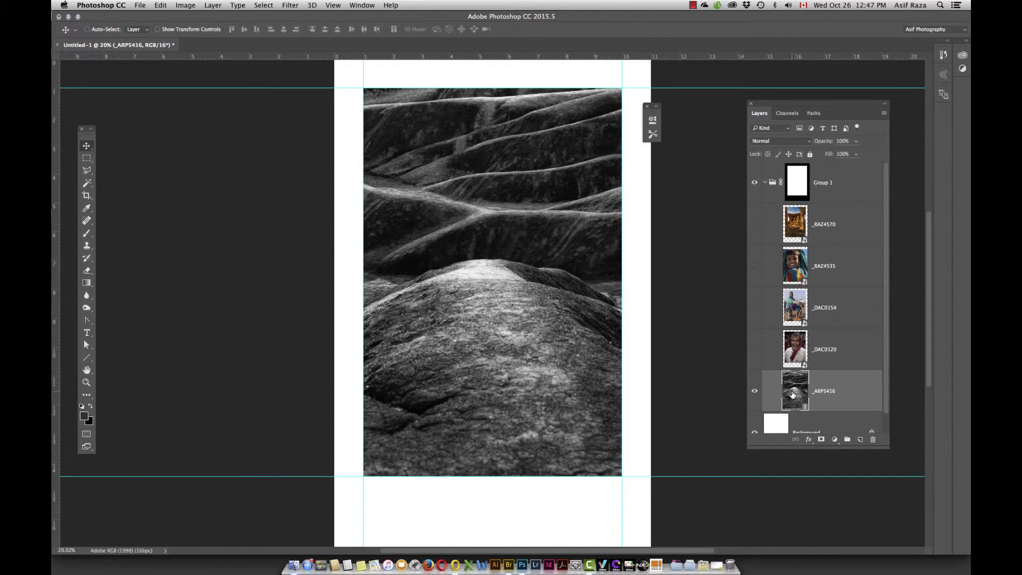
key(super+t)
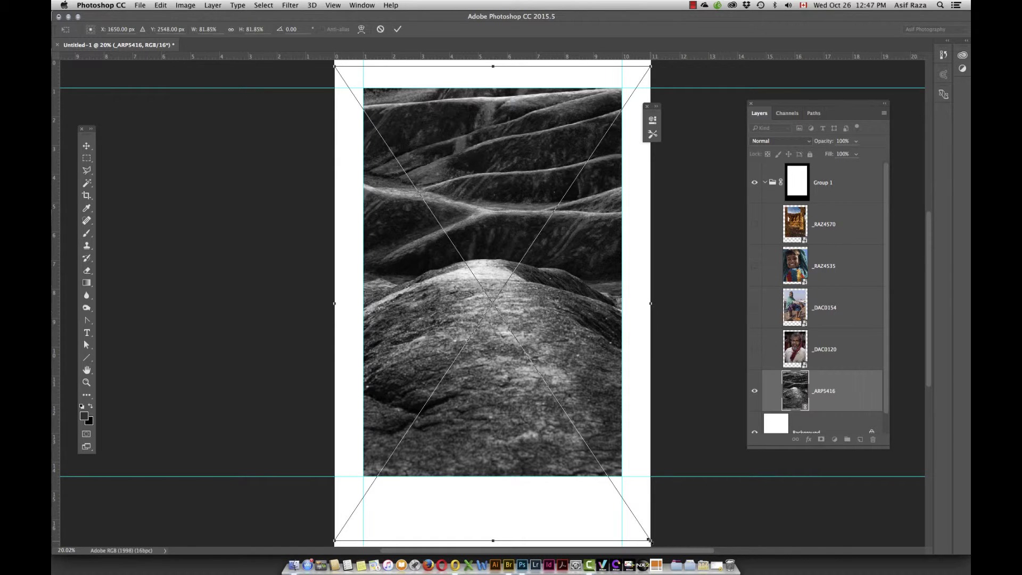
drag(649, 540, 626, 499)
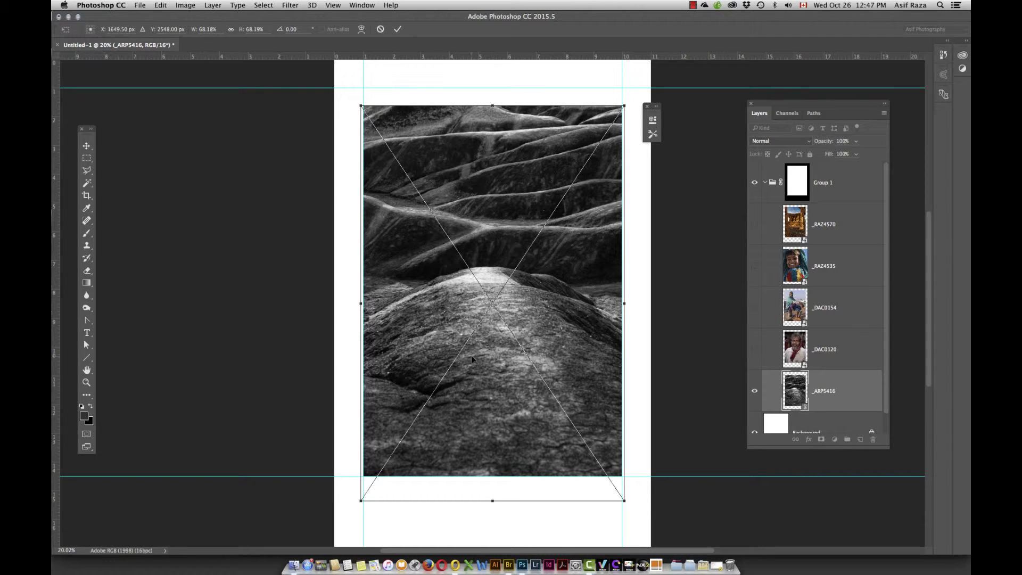
drag(472, 355, 471, 338)
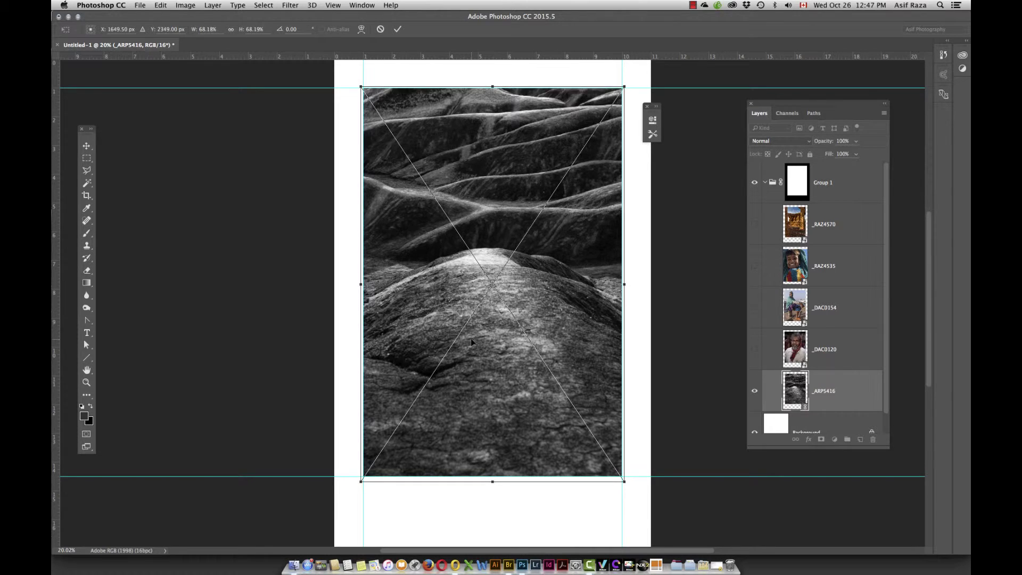
key(shift+Up)
key(shift+Up)
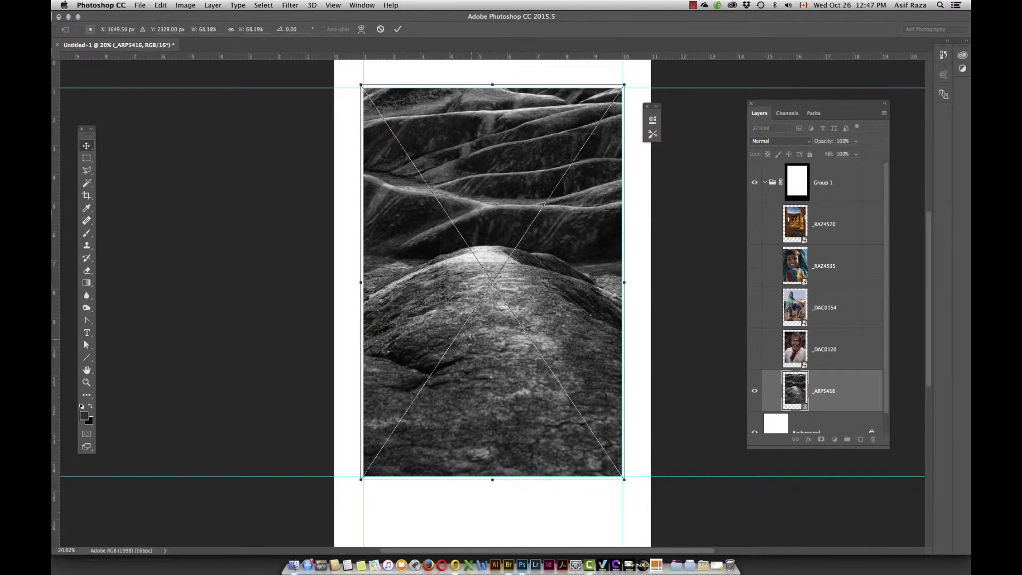
key(Return)
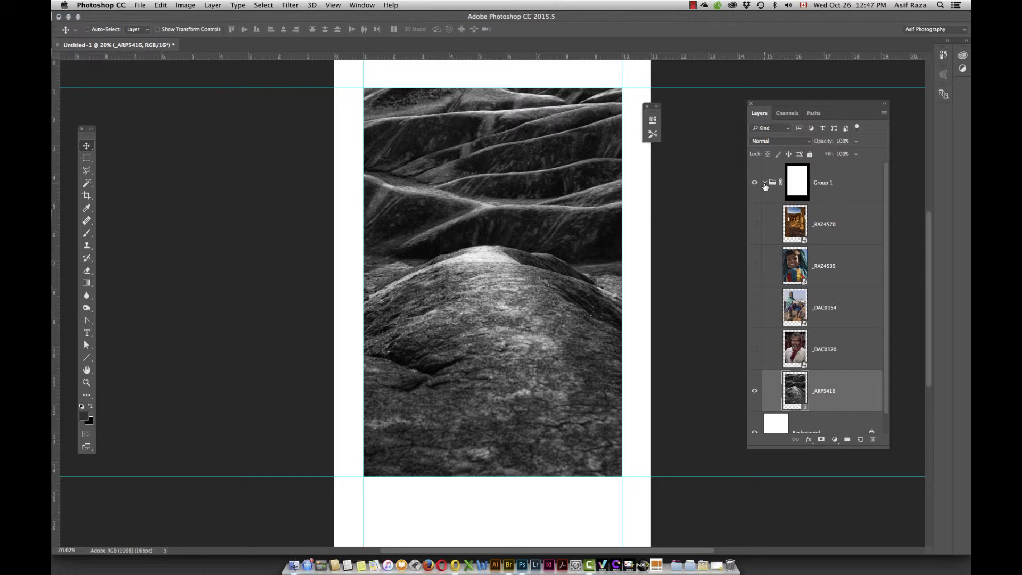
Step: Collapse Group 1 and add a Curves adjustment above it, bent into an S-curve with two points
click(765, 183)
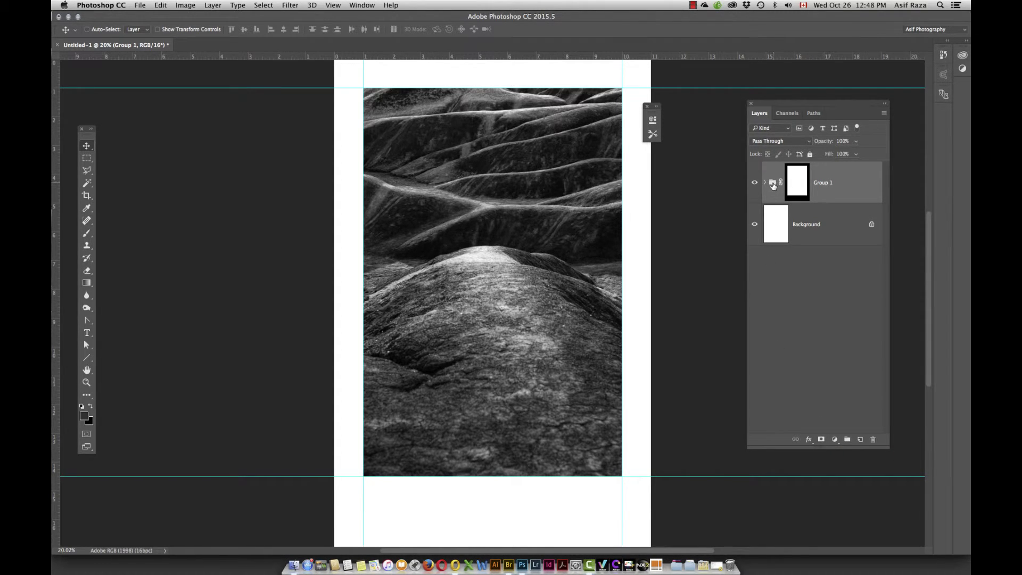
click(834, 440)
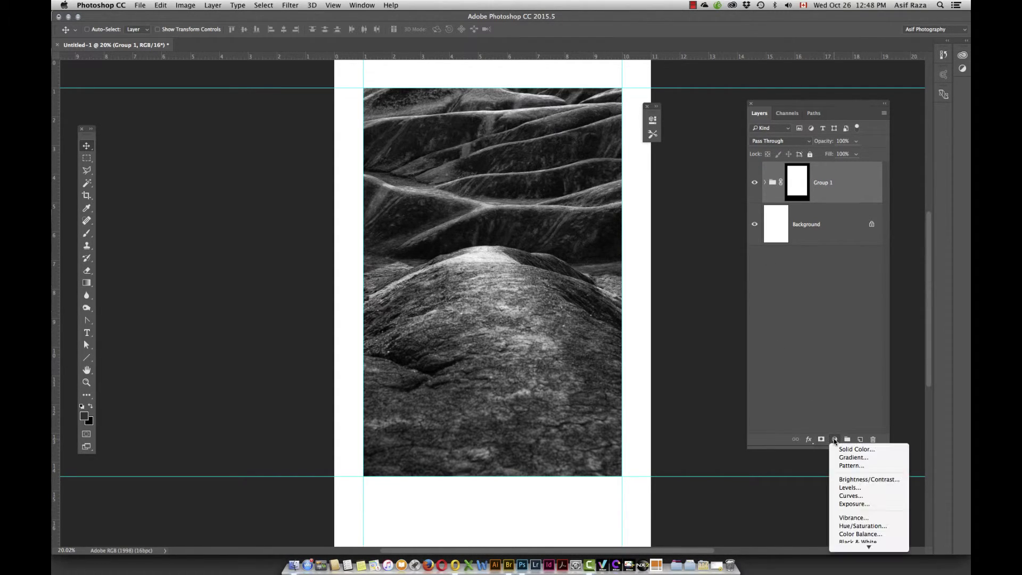
click(851, 497)
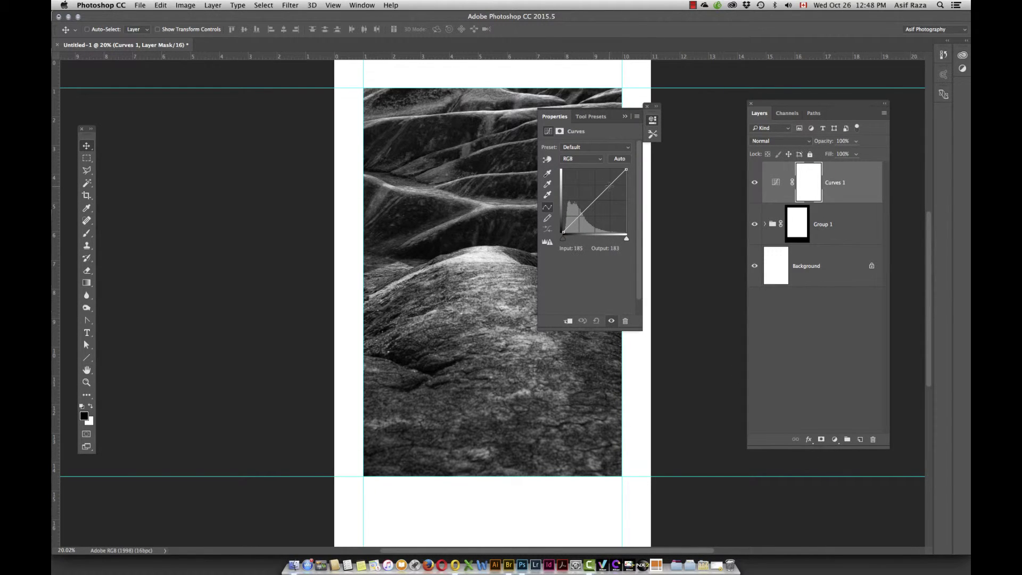
drag(610, 185, 585, 213)
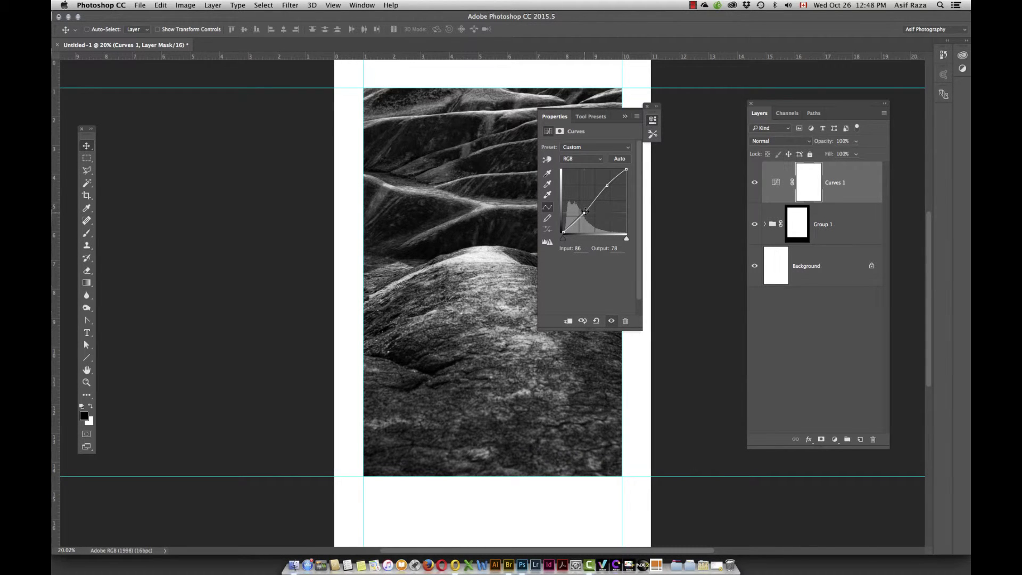
drag(606, 186, 606, 184)
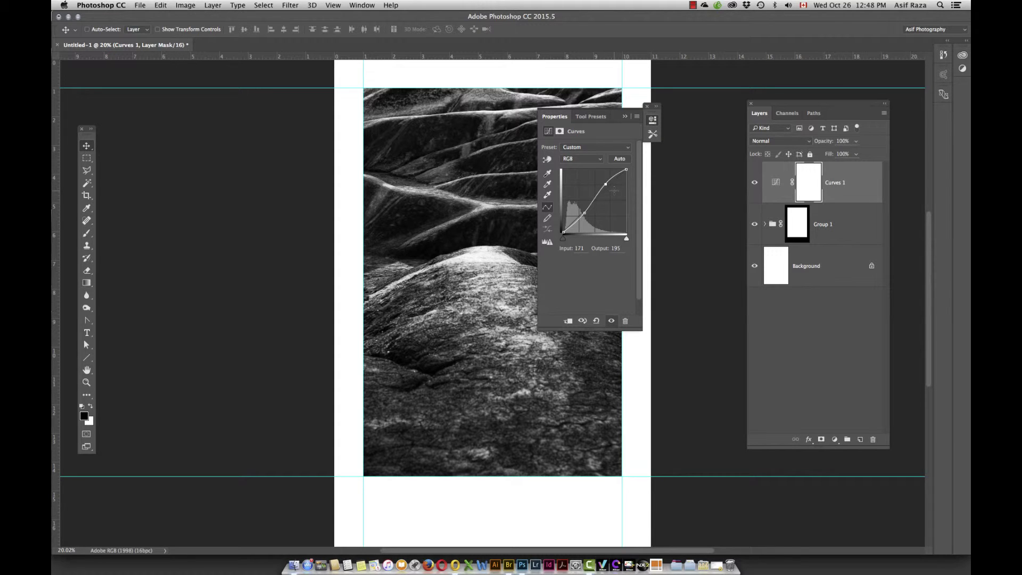
Step: Expand Group 1, show the _DAC0120 portrait, and compare it with Curves 1 on and off
click(765, 224)
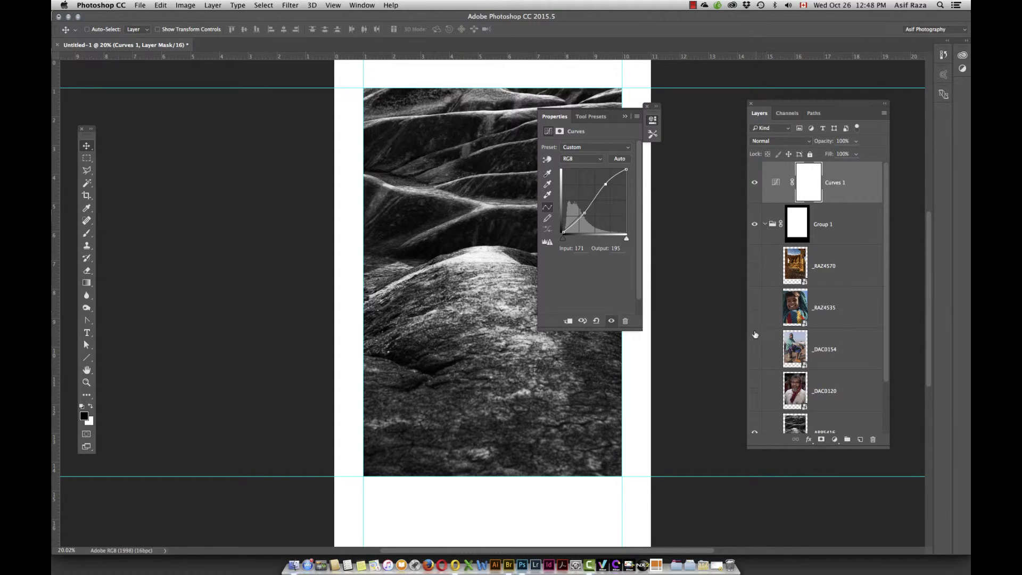
click(754, 392)
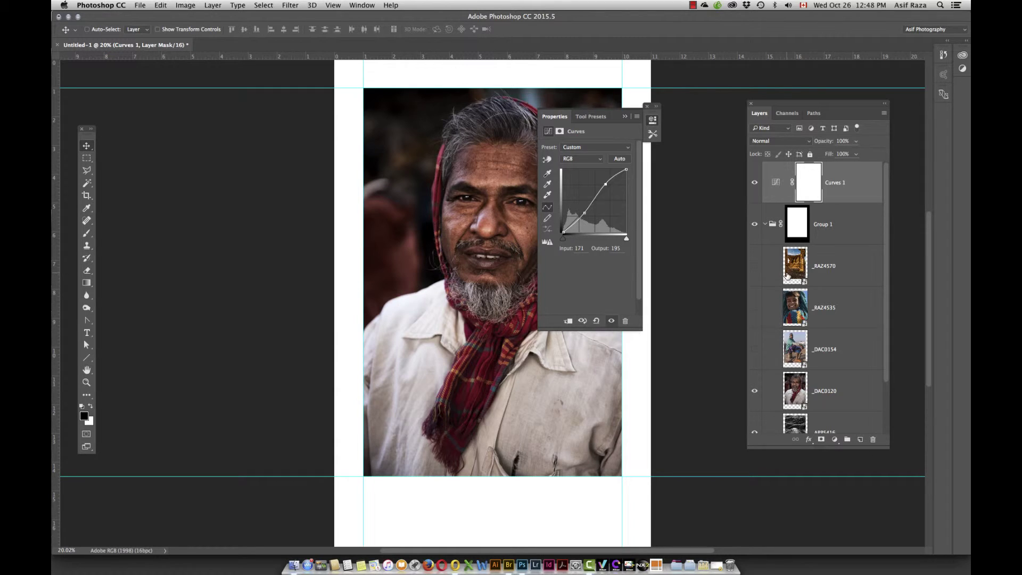
click(625, 116)
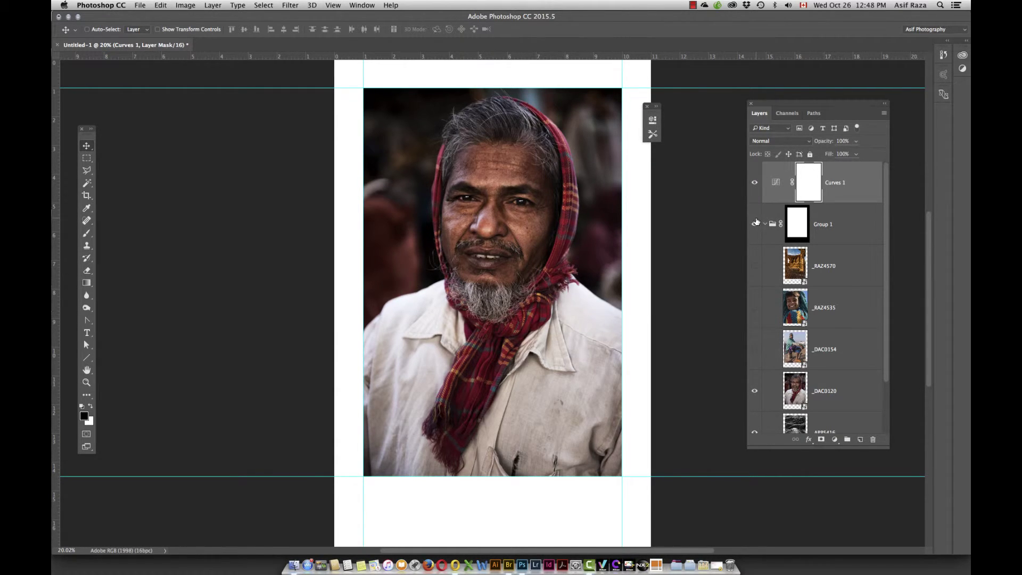
click(754, 183)
click(755, 184)
click(755, 185)
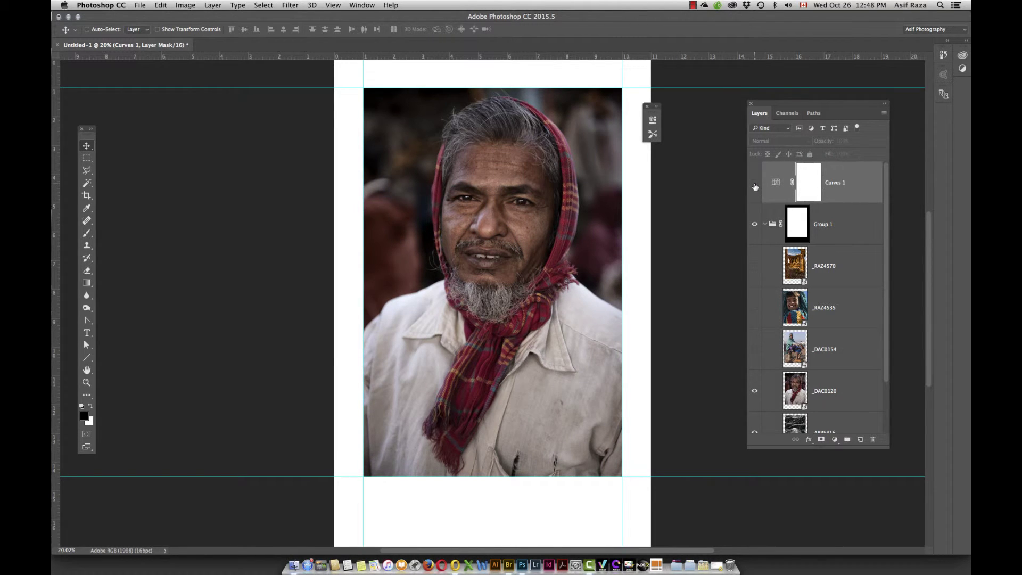
Step: Delete Curves 1 and add a brightening Curves layer above _DAC0120 with a raised midtone and a shadow point
click(777, 183)
key(Delete)
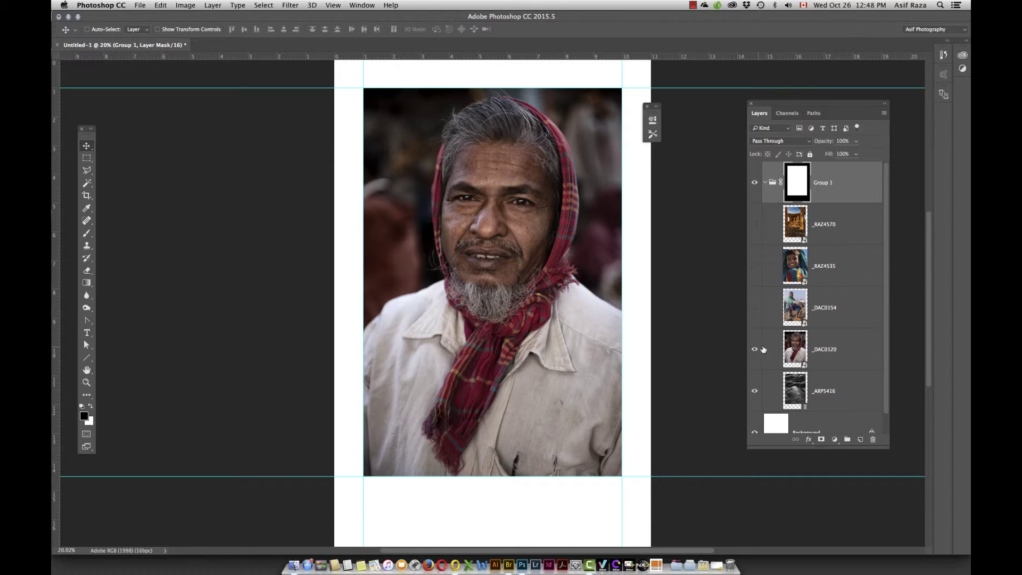
click(796, 348)
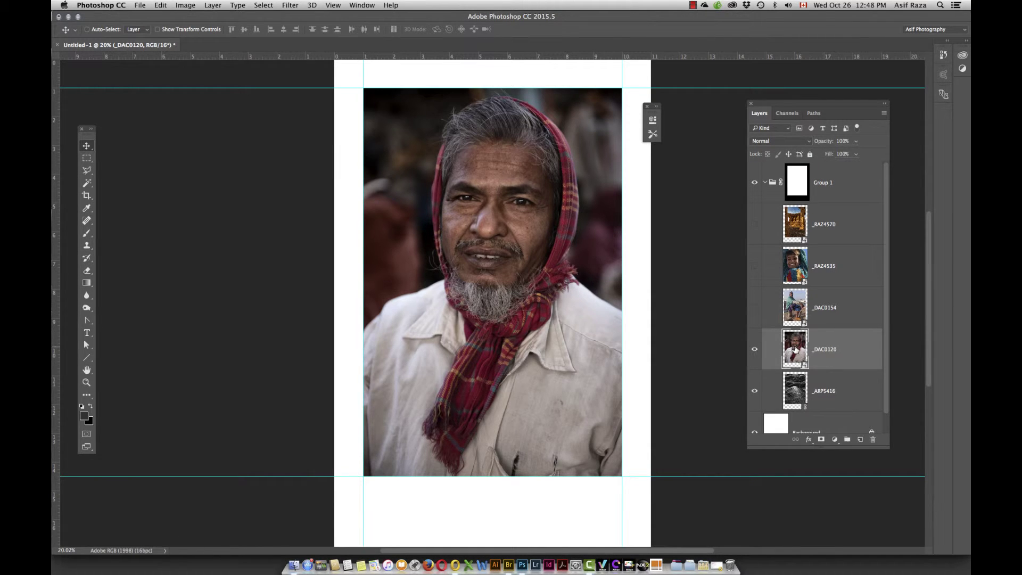
click(834, 440)
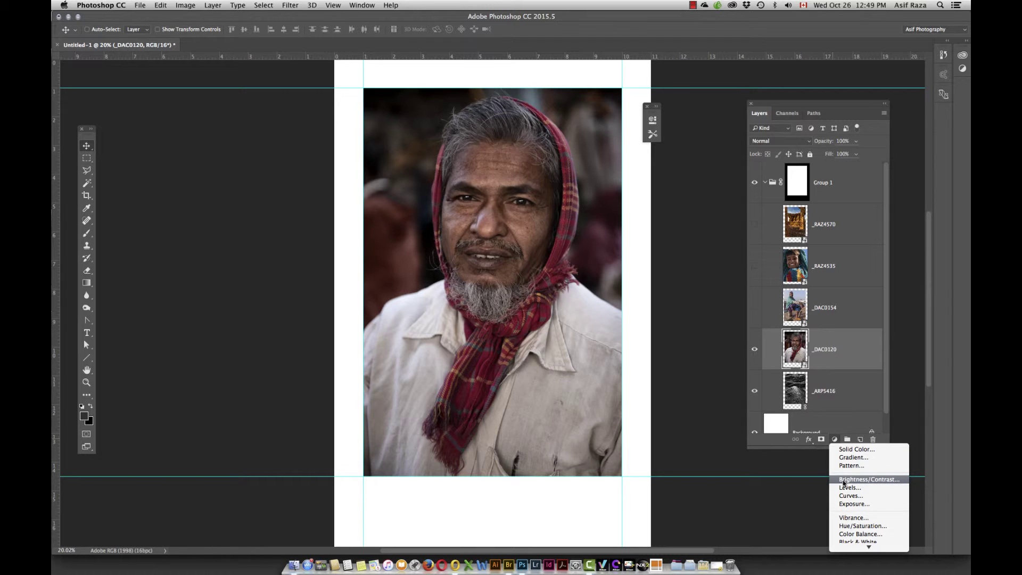
click(849, 496)
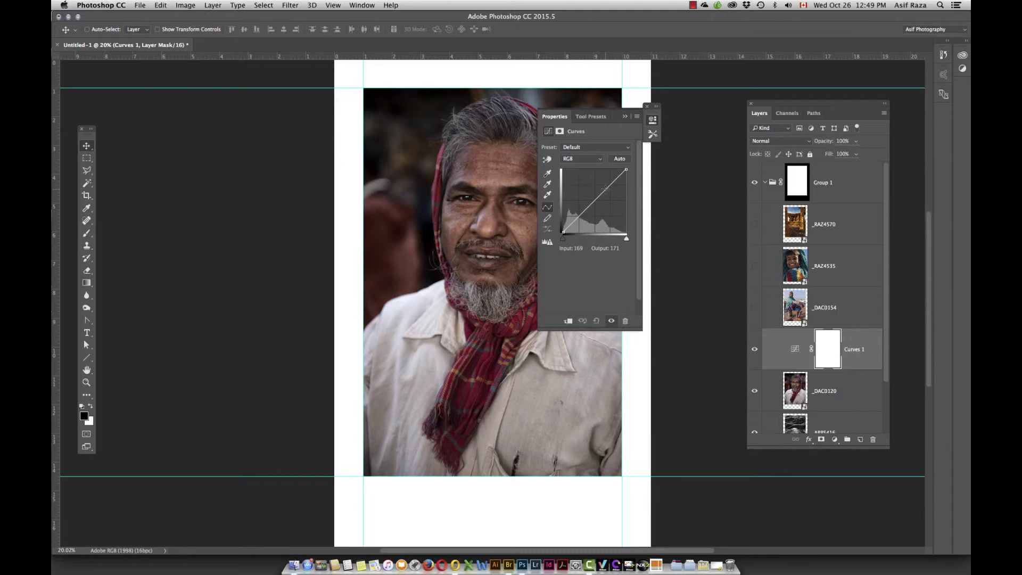
drag(605, 189, 603, 188)
click(582, 208)
drag(583, 208, 585, 208)
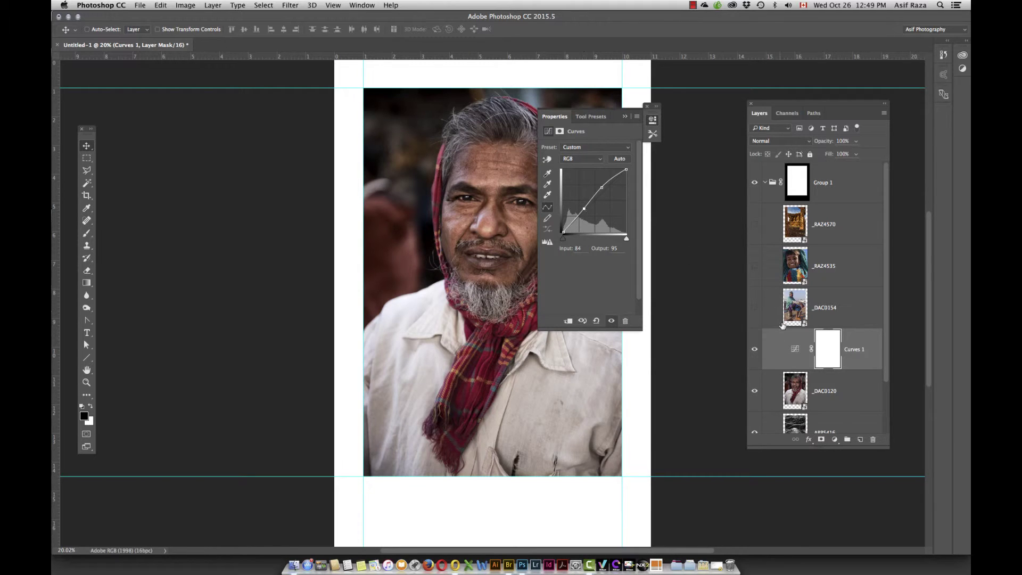
Step: Compare the portrait with the new curve on and off, leaving Curves 1 visible and selected
click(625, 116)
click(755, 353)
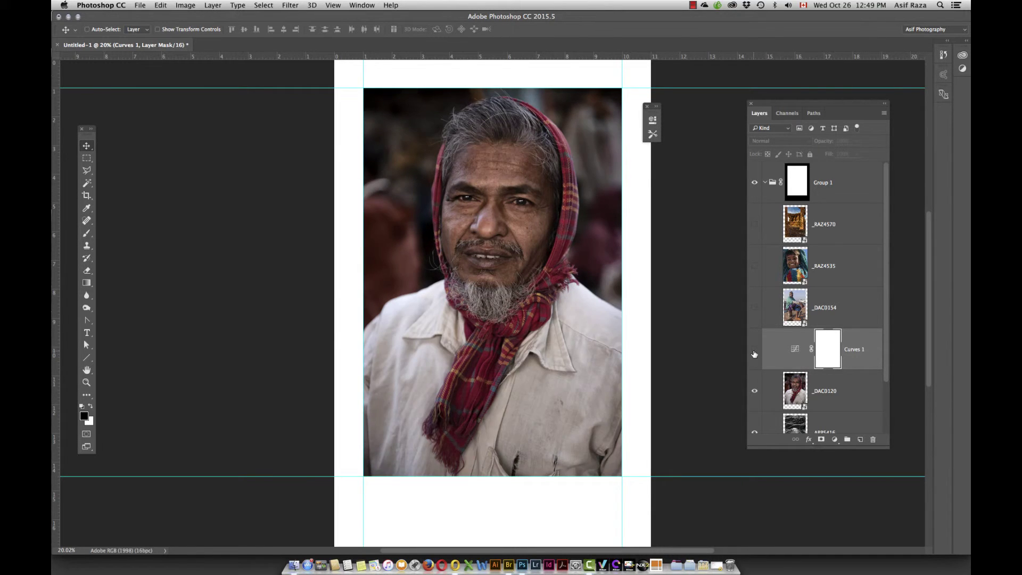
click(755, 353)
click(755, 353)
click(754, 390)
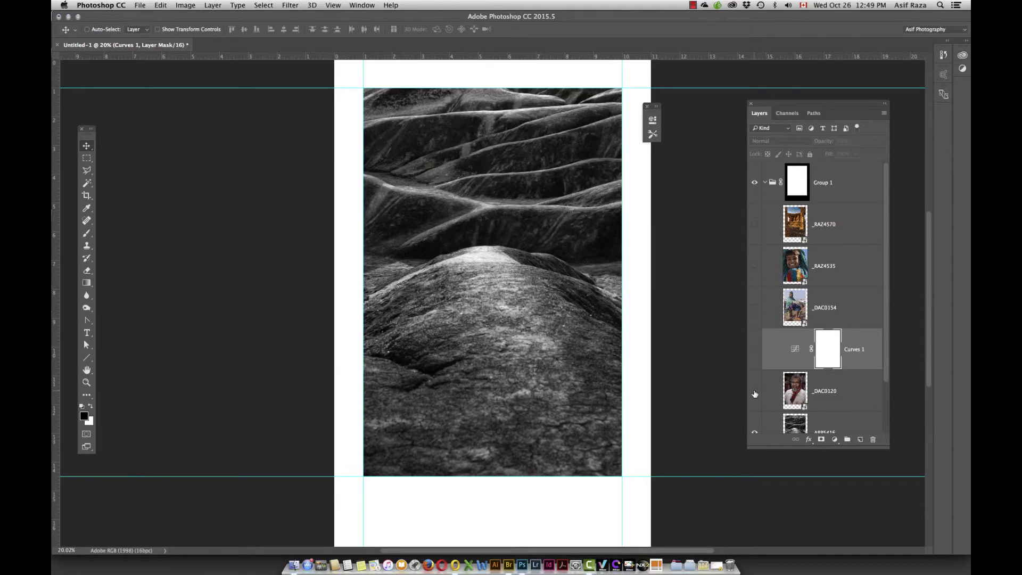
click(755, 391)
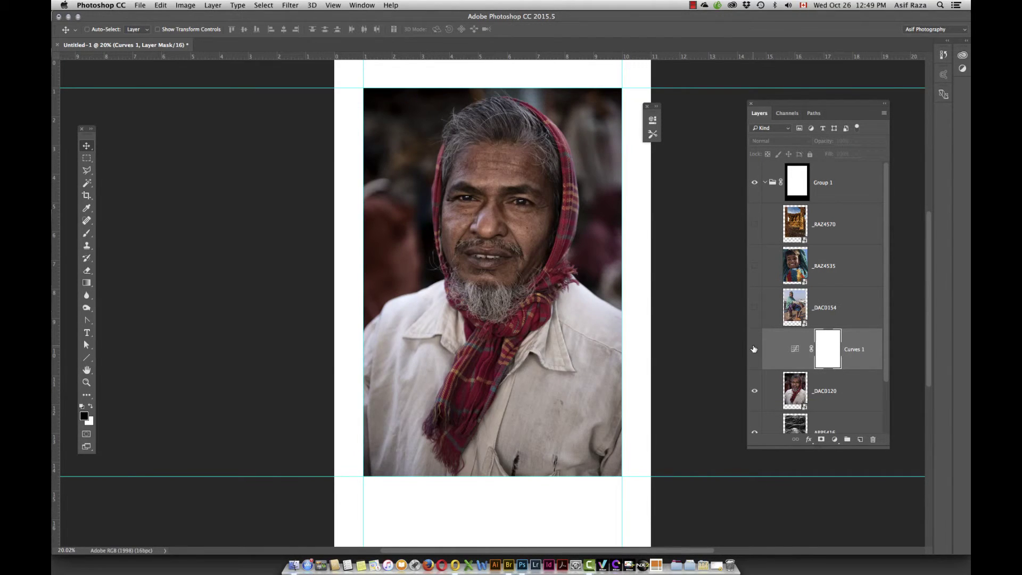
click(754, 349)
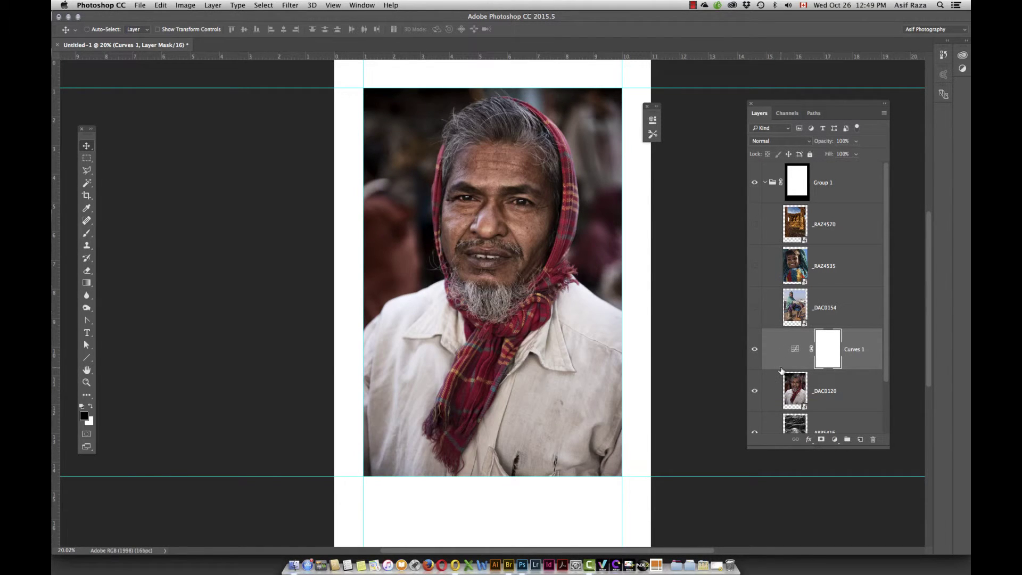
click(782, 350)
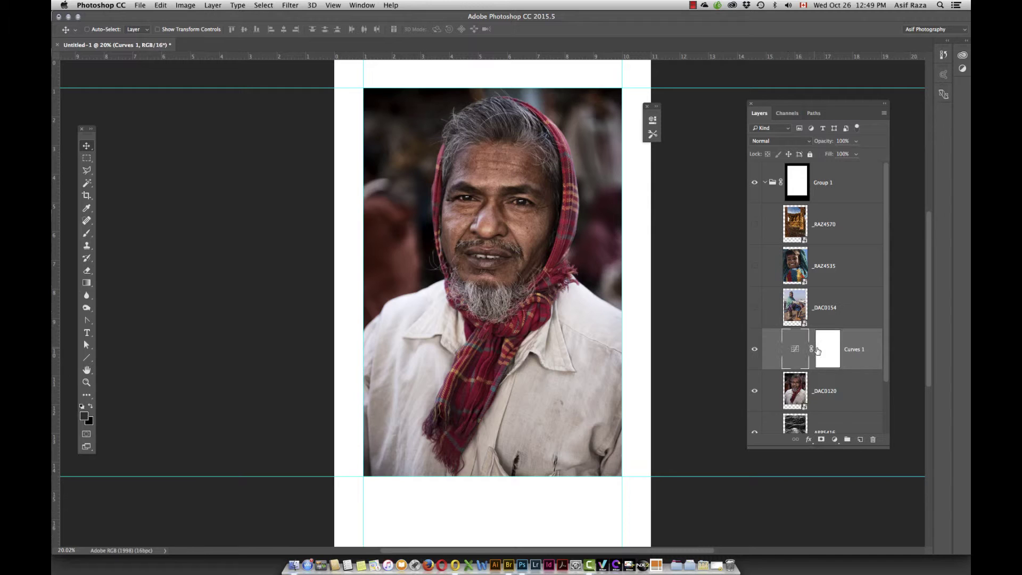
Step: Apply Create Clipping Mask to Curves 1 over _DAC0120, then hide and reshow the portrait to check
click(884, 115)
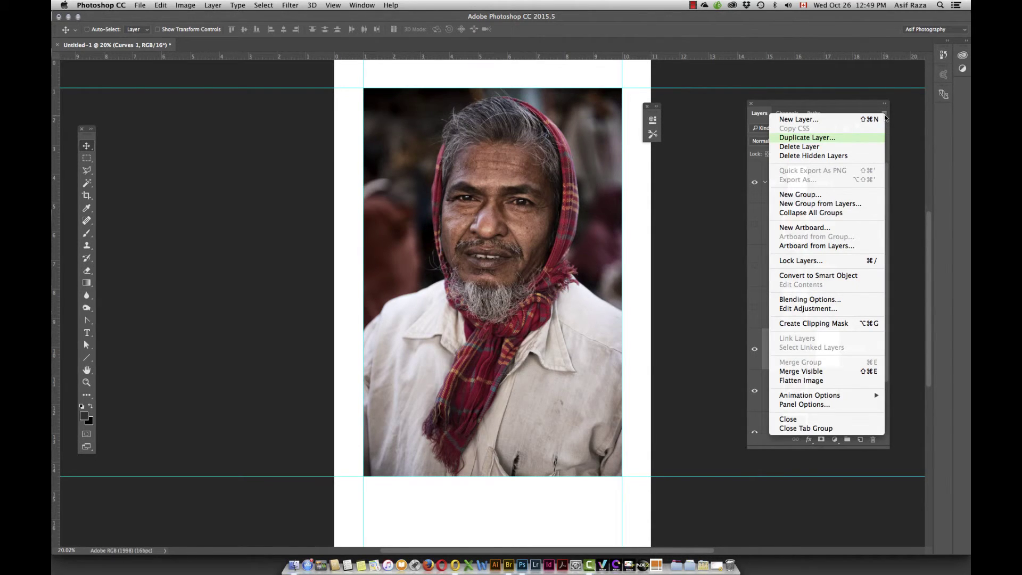
click(804, 324)
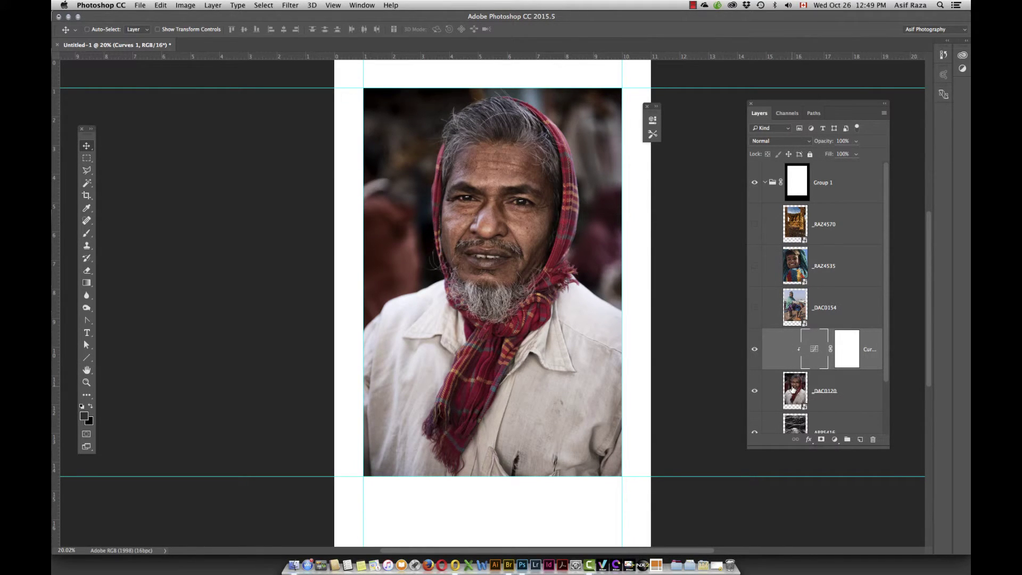
click(756, 393)
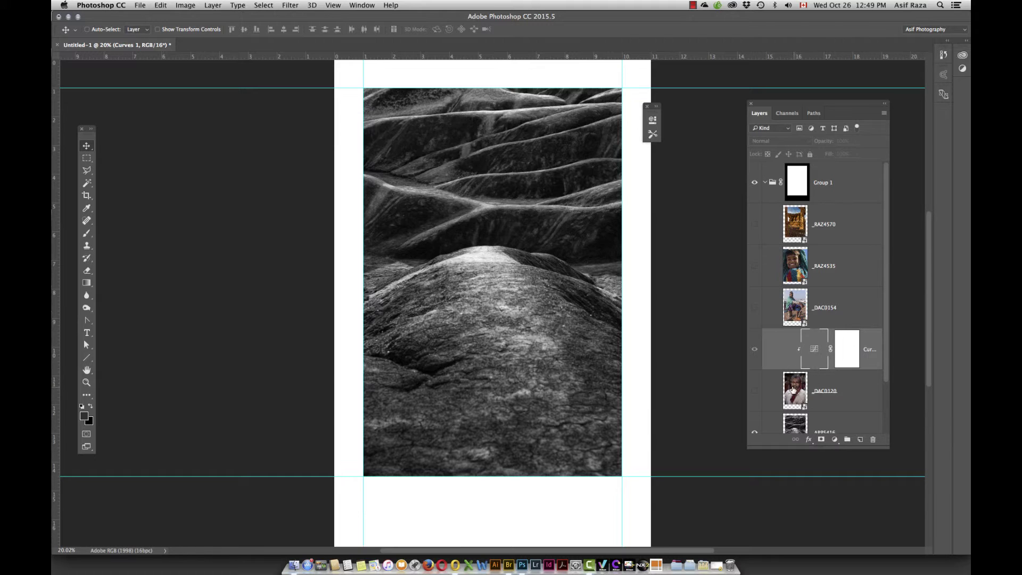
click(755, 393)
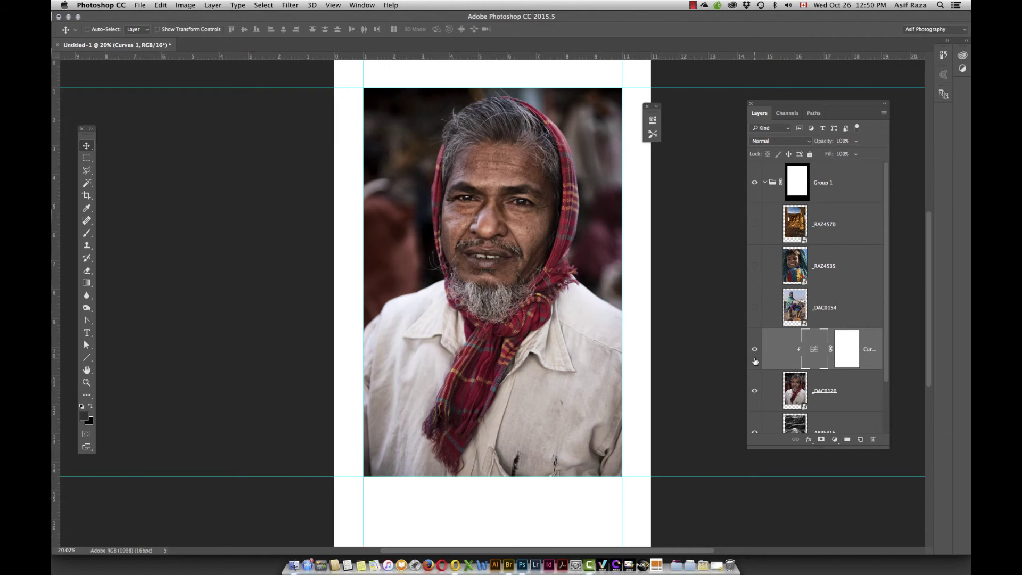
Step: Show and select the _DAC0154 harbour photo, then open its smart object contents
click(755, 308)
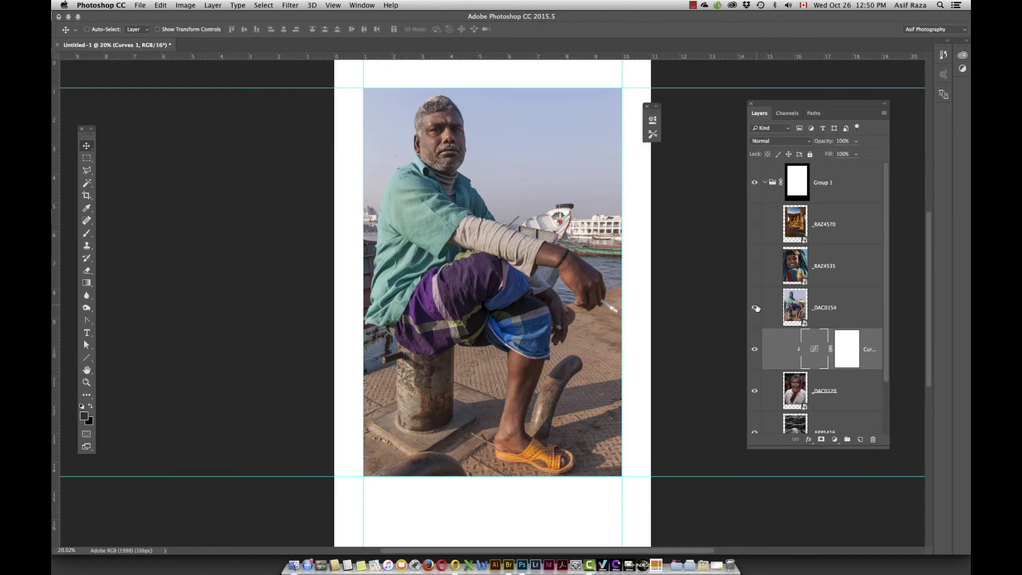
click(799, 311)
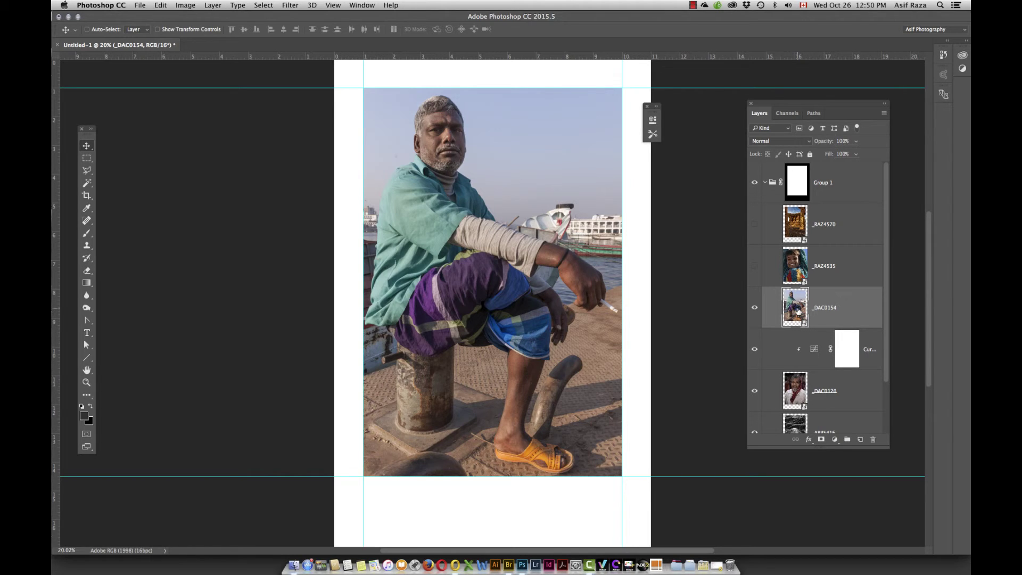
double_click(797, 311)
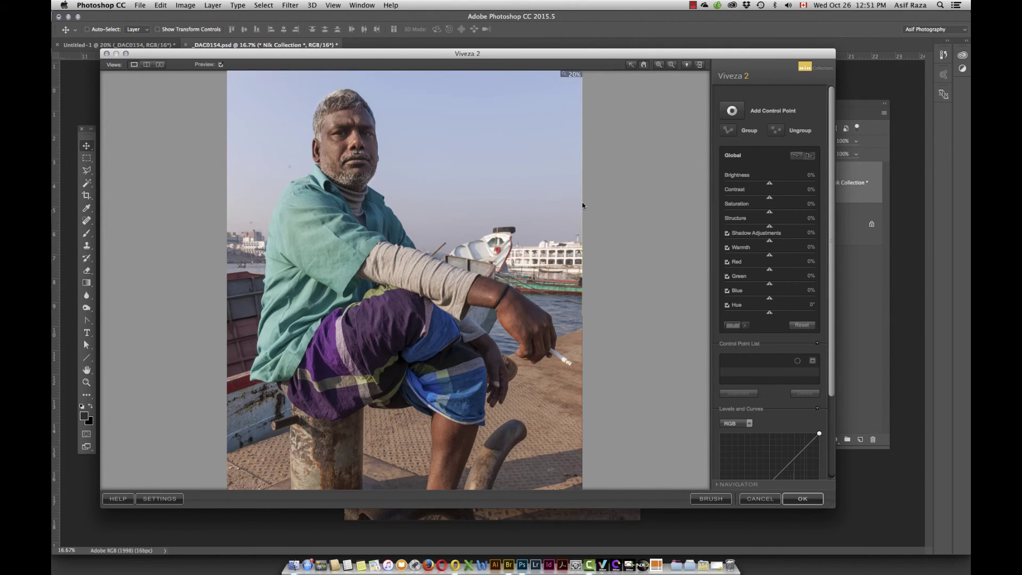
Step: Darken the sky with a -35% brightness control point, duplicate it left of his head, and apply
mouse_move(833, 373)
mouse_down()
mouse_move(834, 455)
mouse_move(828, 357)
mouse_up()
click(492, 141)
drag(529, 149, 520, 152)
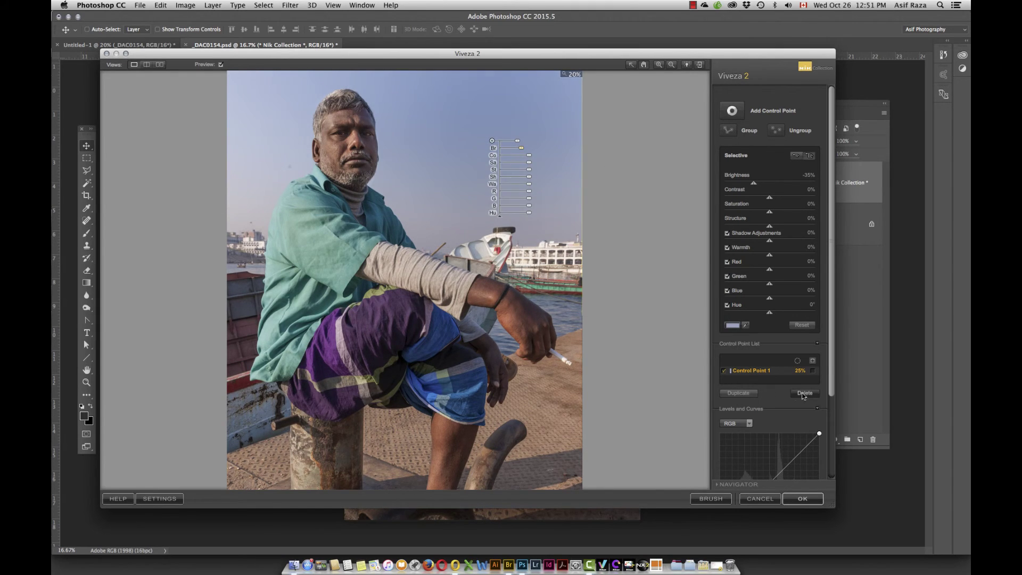
click(738, 393)
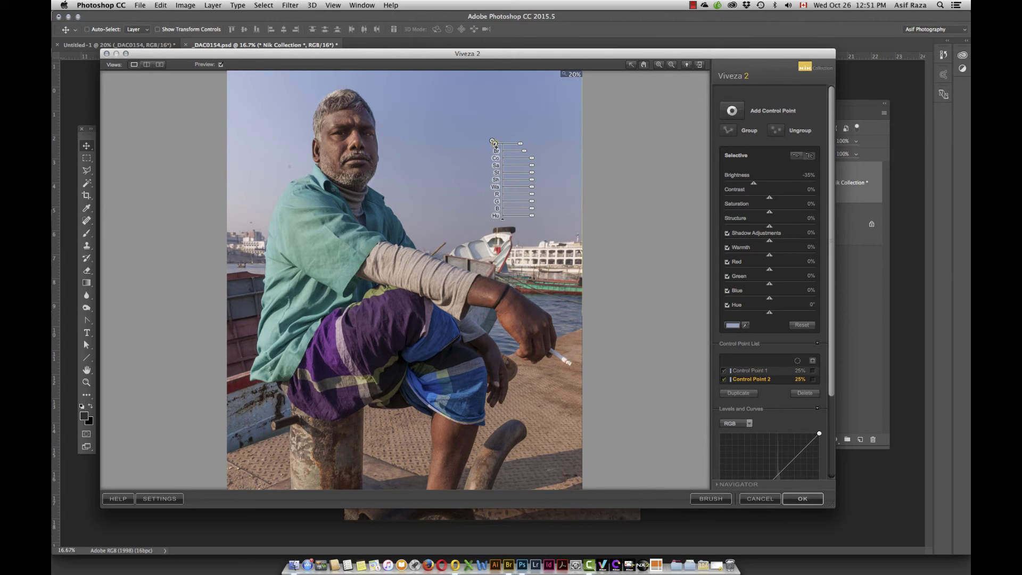
drag(495, 144, 271, 140)
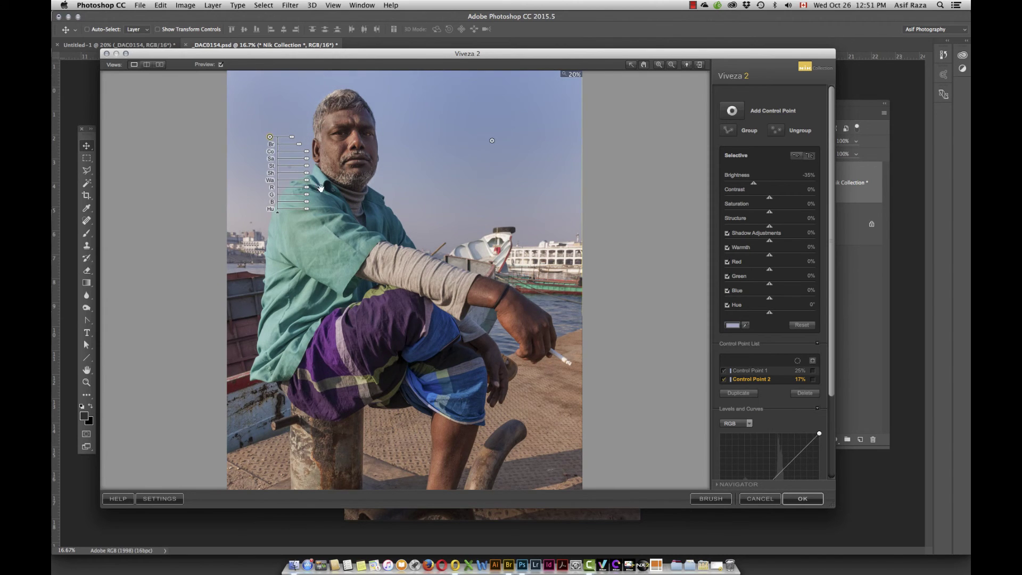
click(804, 499)
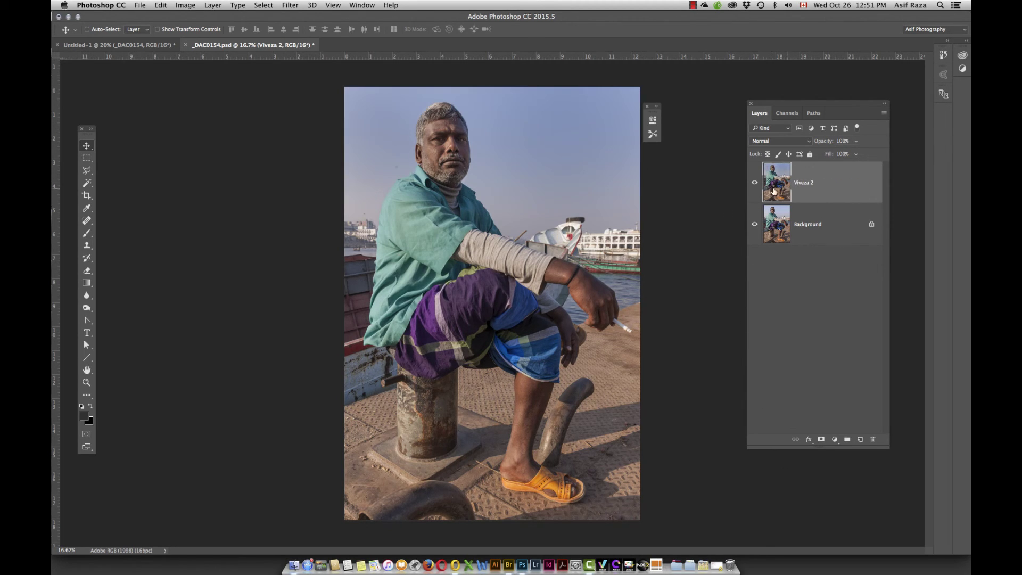
Step: Compare the photo with and without the Viveza 2 layer, then save _DAC0154.psd
click(755, 183)
click(755, 183)
key(super+s)
Step: Close the _DAC0154.psd document to return to the Untitled-1 print layout
click(186, 45)
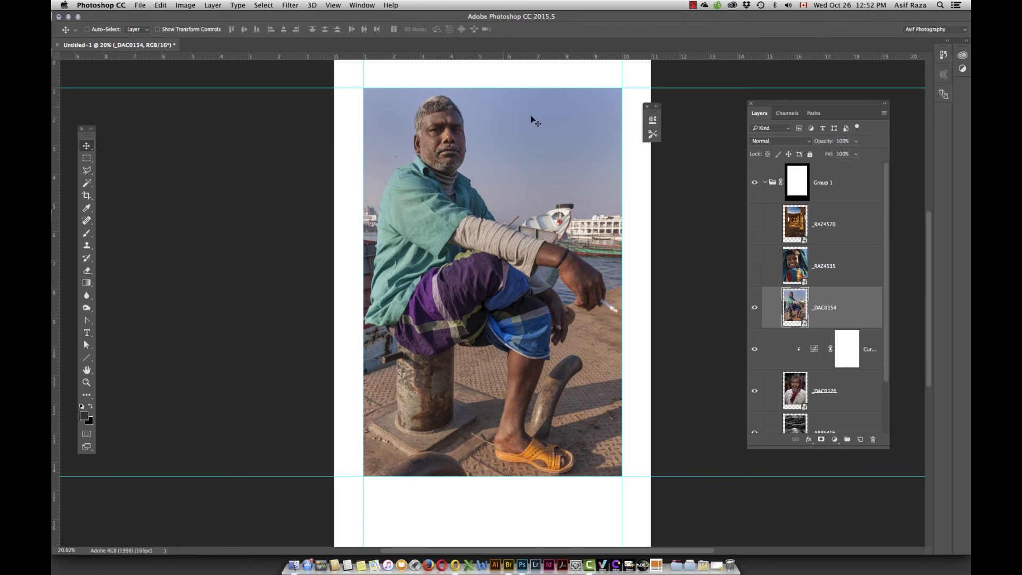